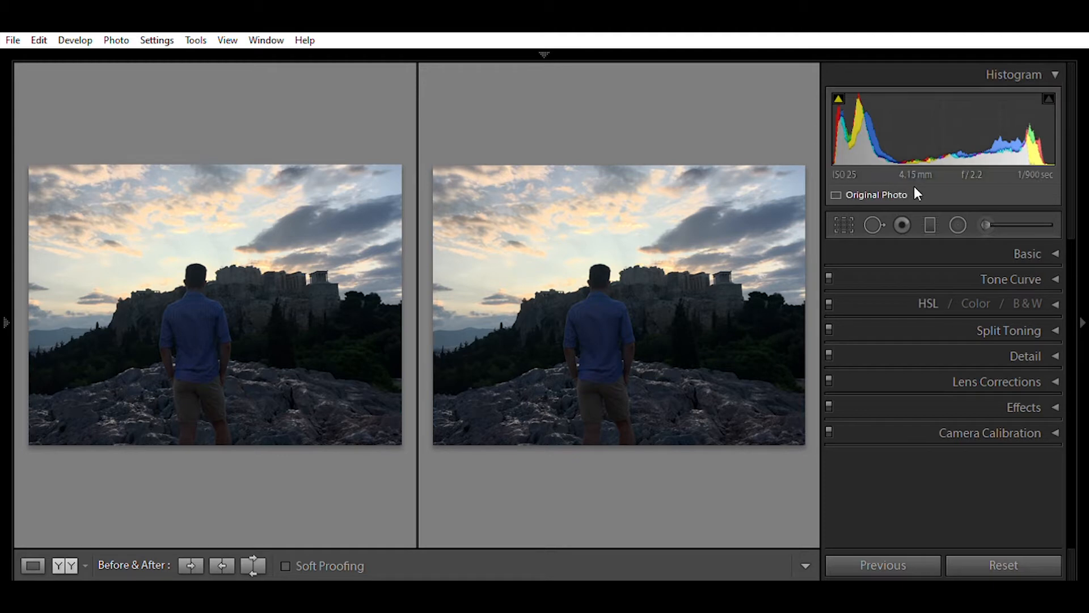
# - Warm the photo's white balance by setting Temp to +15 and Tint to +5
pyautogui.click(1054, 238)
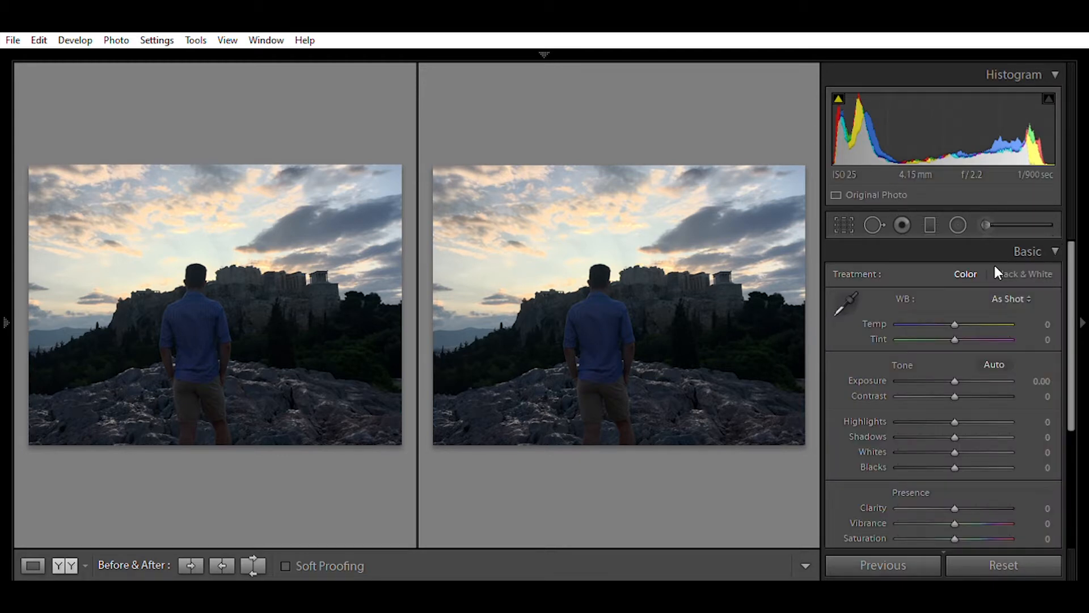
pyautogui.moveTo(954, 311); pyautogui.dragTo(962, 310)
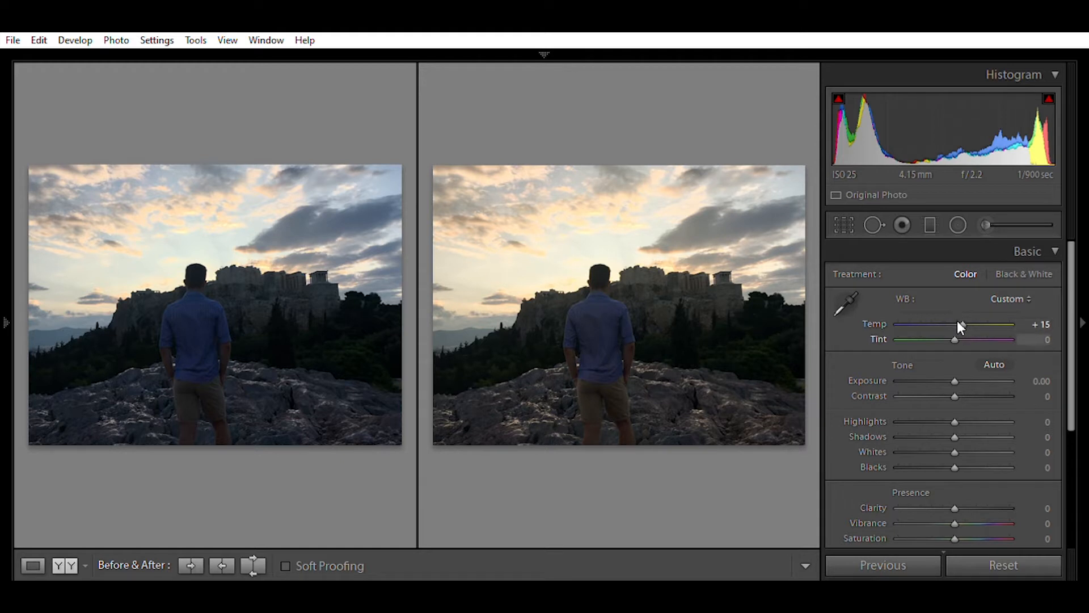
pyautogui.hotkey('shift', 'Up')
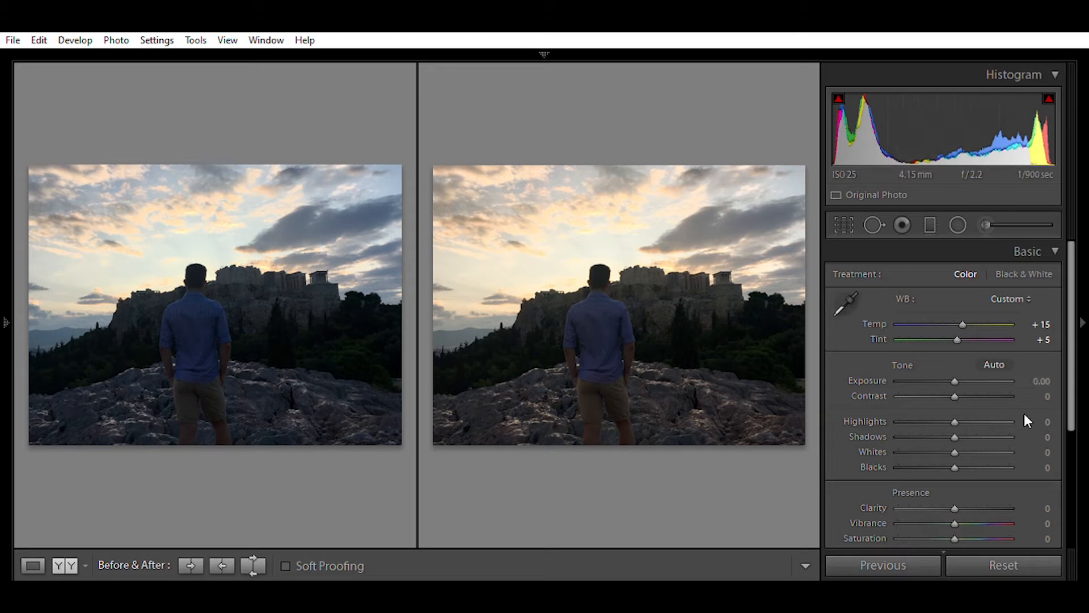
# - Set the photo's basic Exposure to +0.76 and Contrast to +5
pyautogui.click(1048, 379)
pyautogui.write('+0.76')
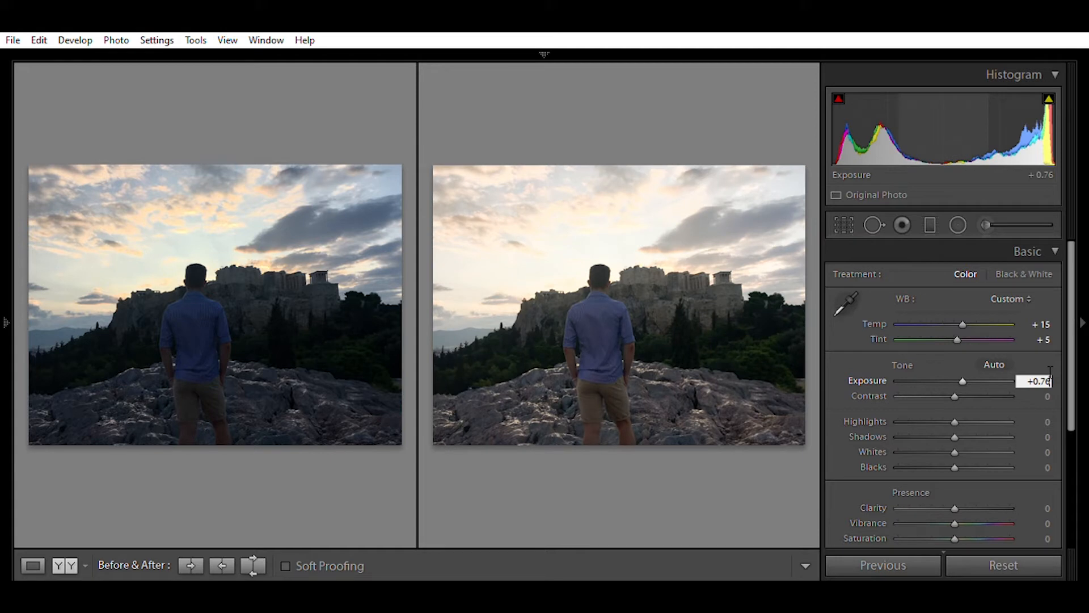
pyautogui.press('Tab')
pyautogui.write('5')
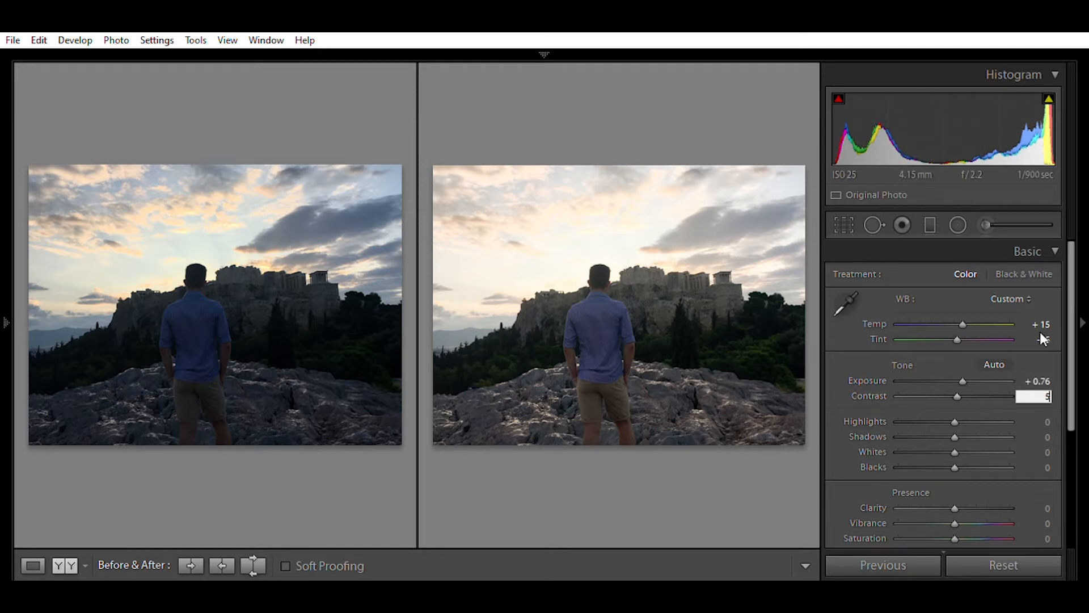
pyautogui.press('Tab')
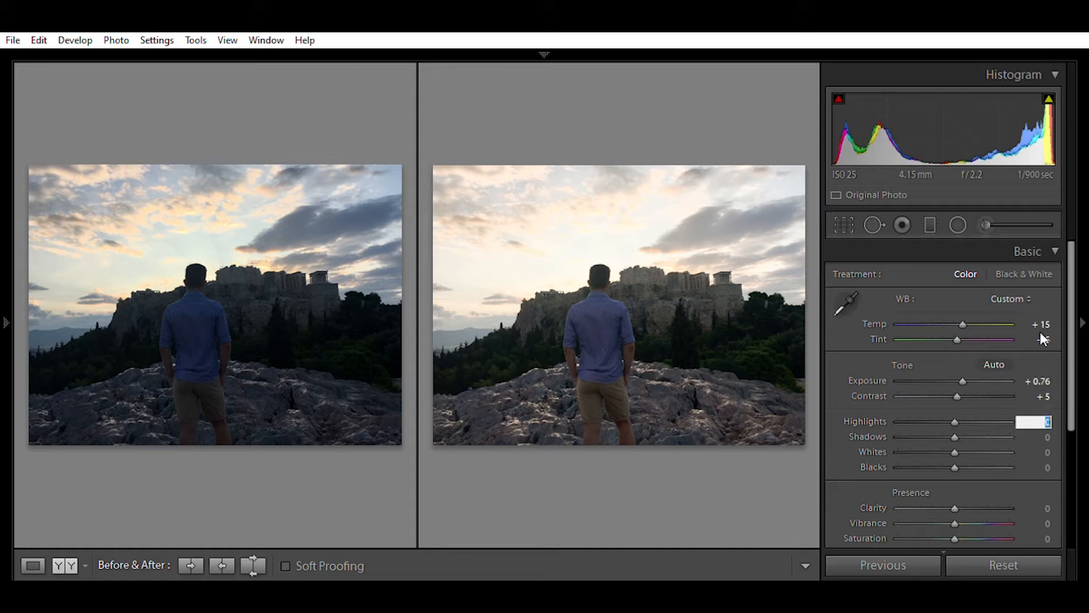
# - Set the basic tone values to Highlights -45, Shadows +29, Whites -72 and Blacks +13
pyautogui.write('-45')
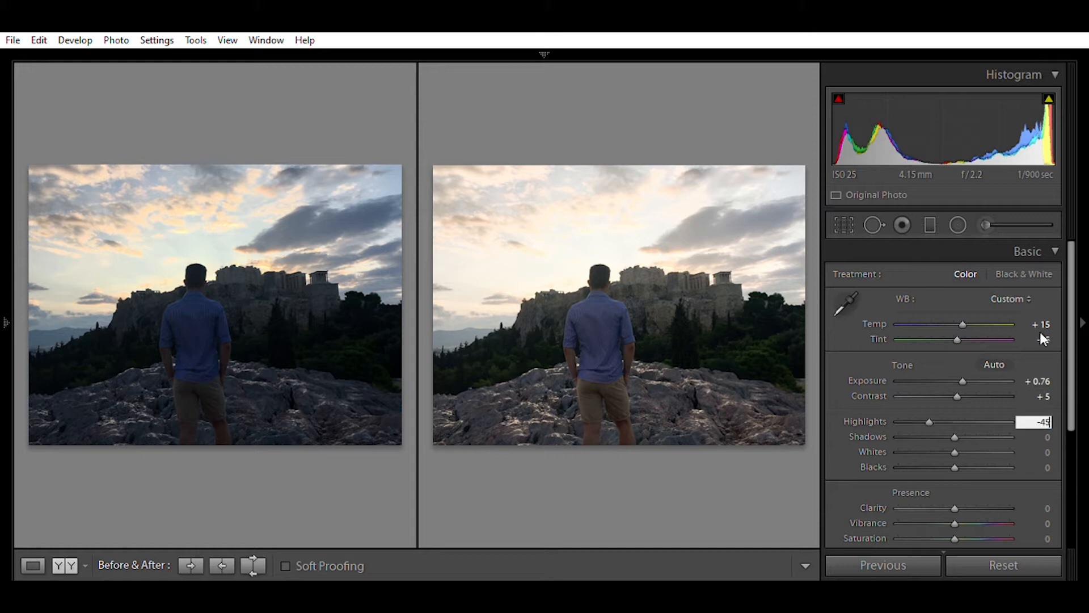
pyautogui.press('Tab')
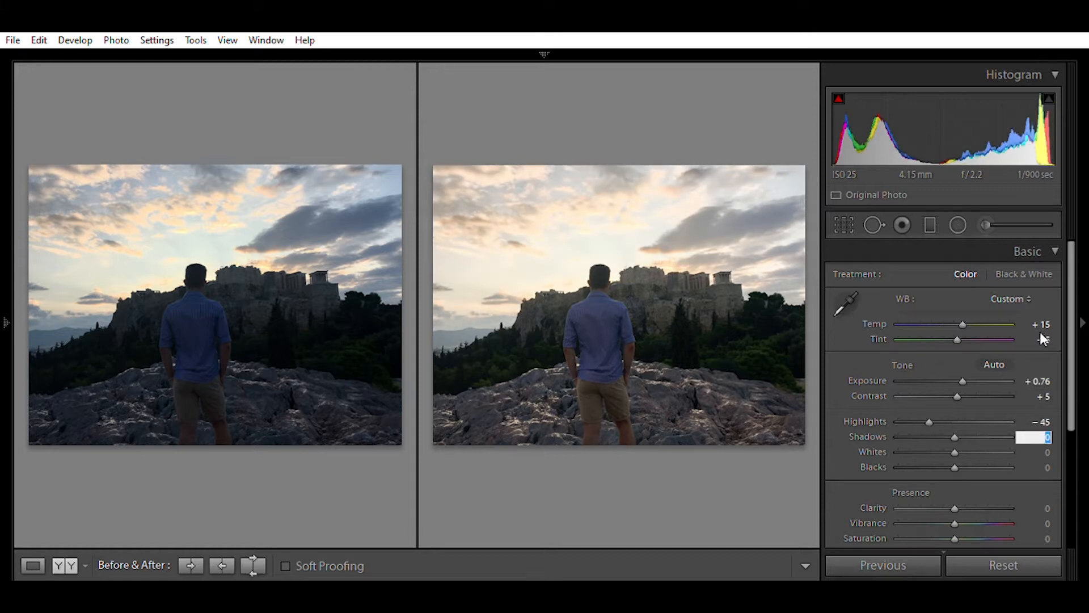
pyautogui.write('+29')
pyautogui.press('Tab')
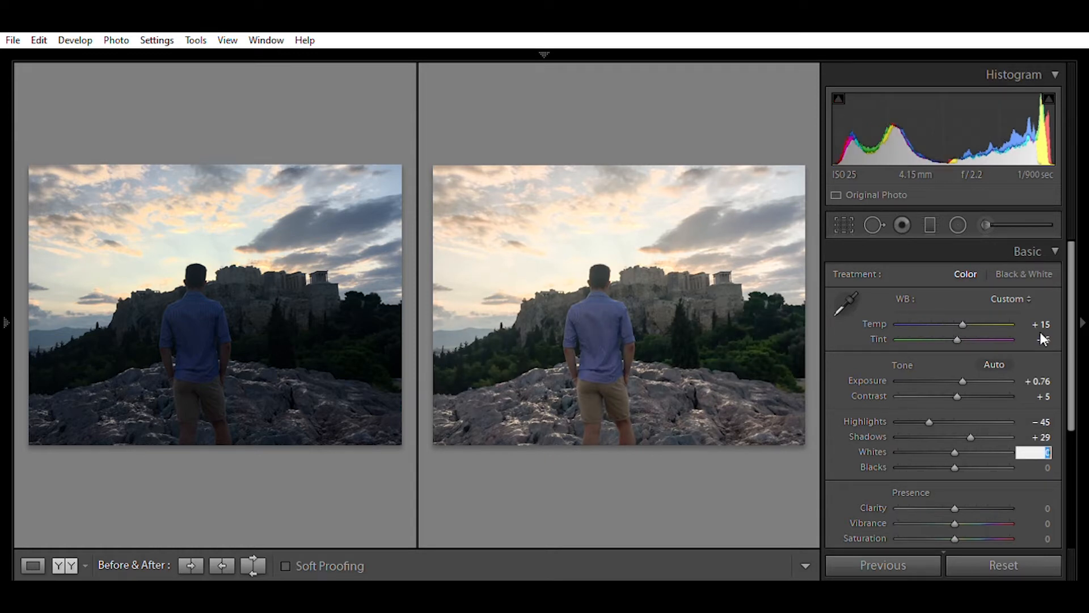
pyautogui.write('-72')
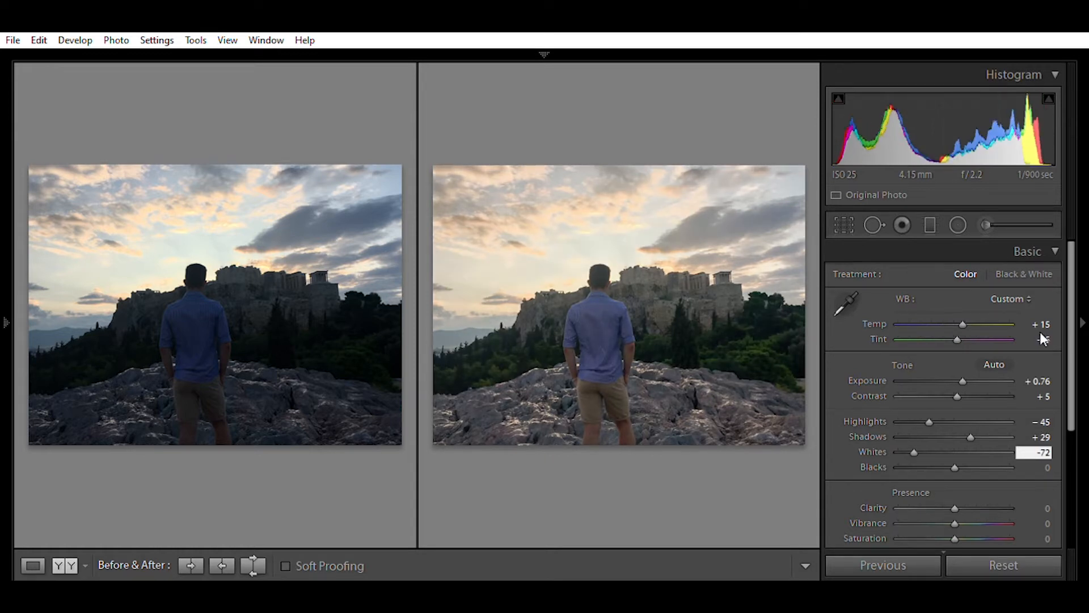
pyautogui.press('Tab')
pyautogui.write('+13')
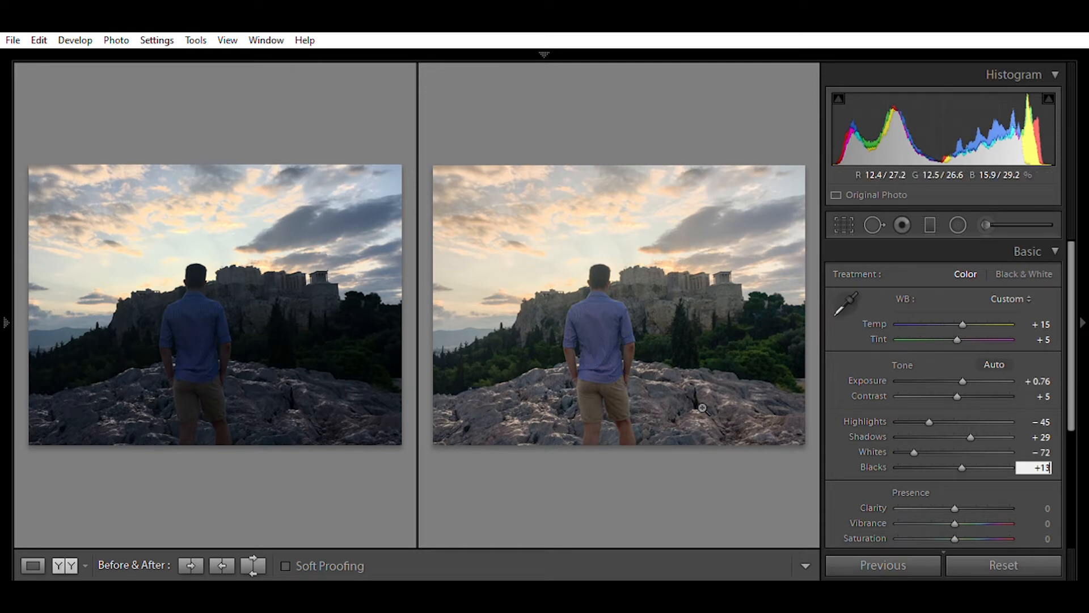
# - Set the photo's Vibrance to +11 and overall Saturation to +5
pyautogui.moveTo(1072, 335); pyautogui.dragTo(1074, 391)
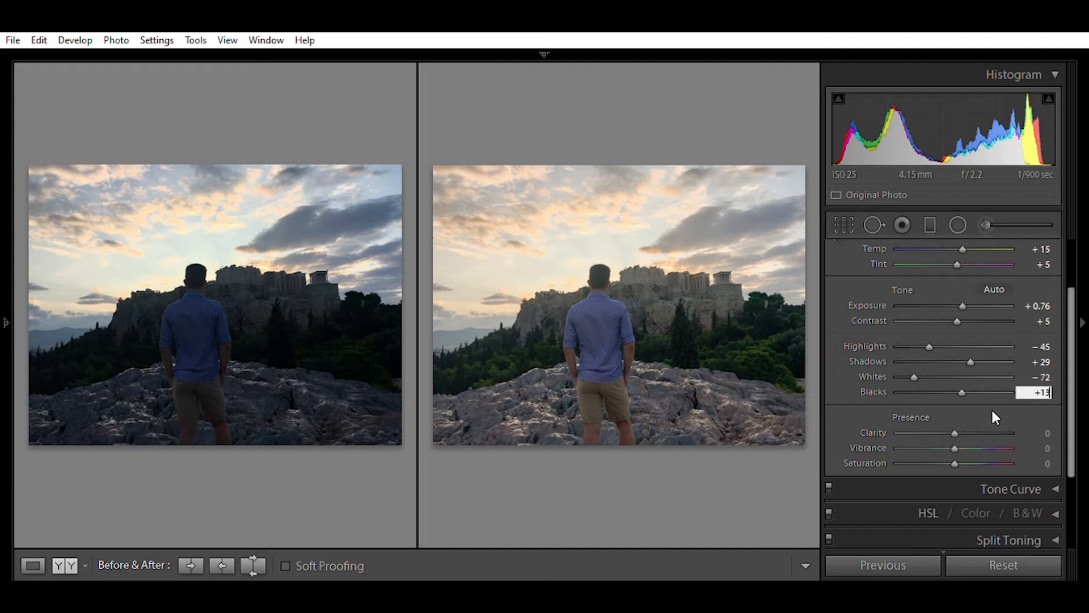
pyautogui.click(1049, 447)
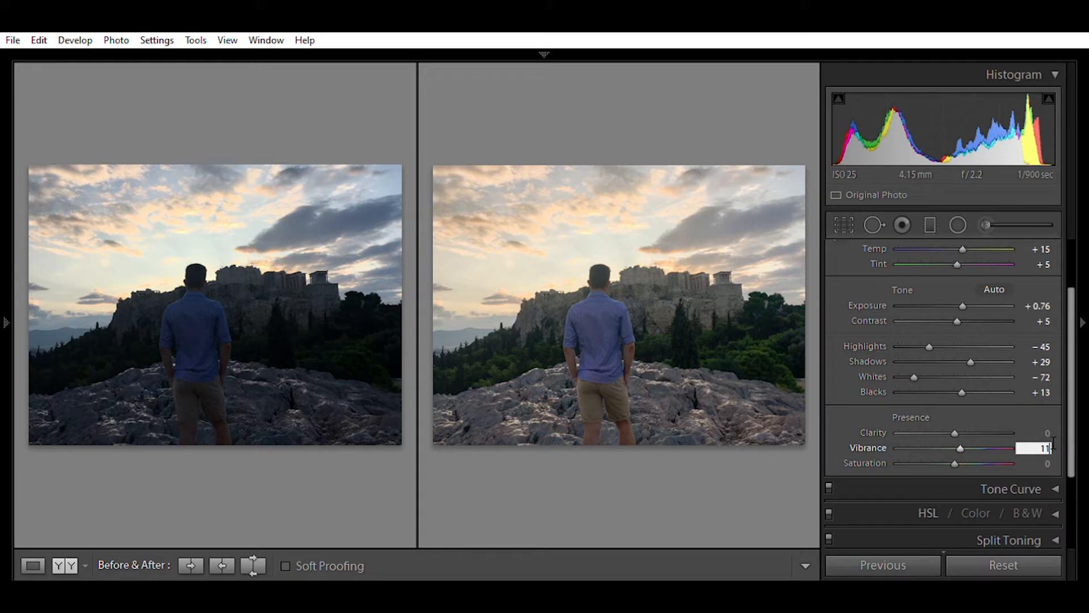
pyautogui.write('11')
pyautogui.press('Tab')
pyautogui.write('5')
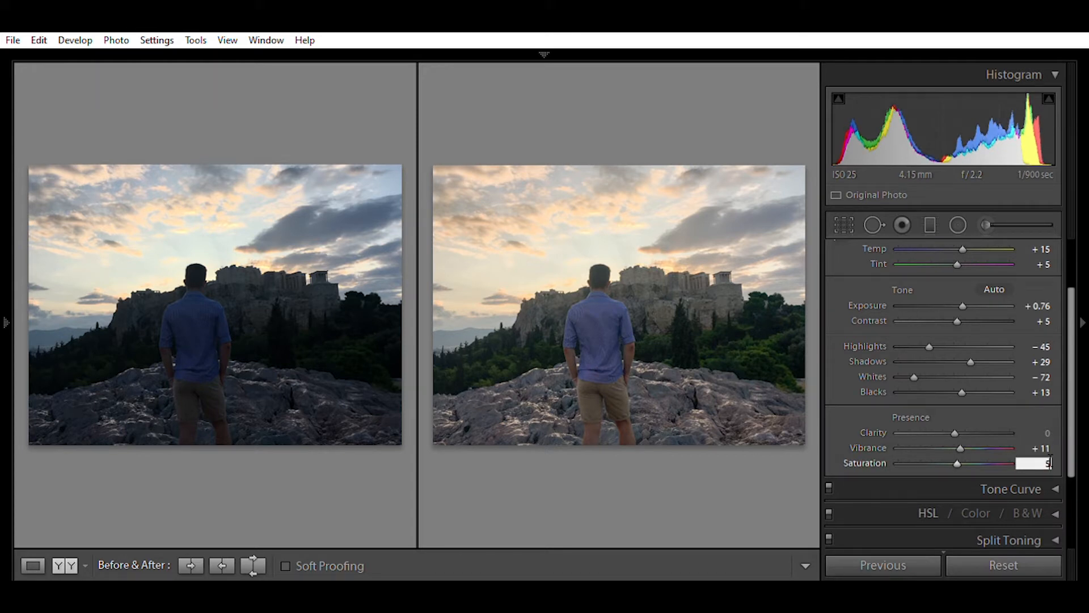
pyautogui.moveTo(1072, 428); pyautogui.dragTo(1072, 462)
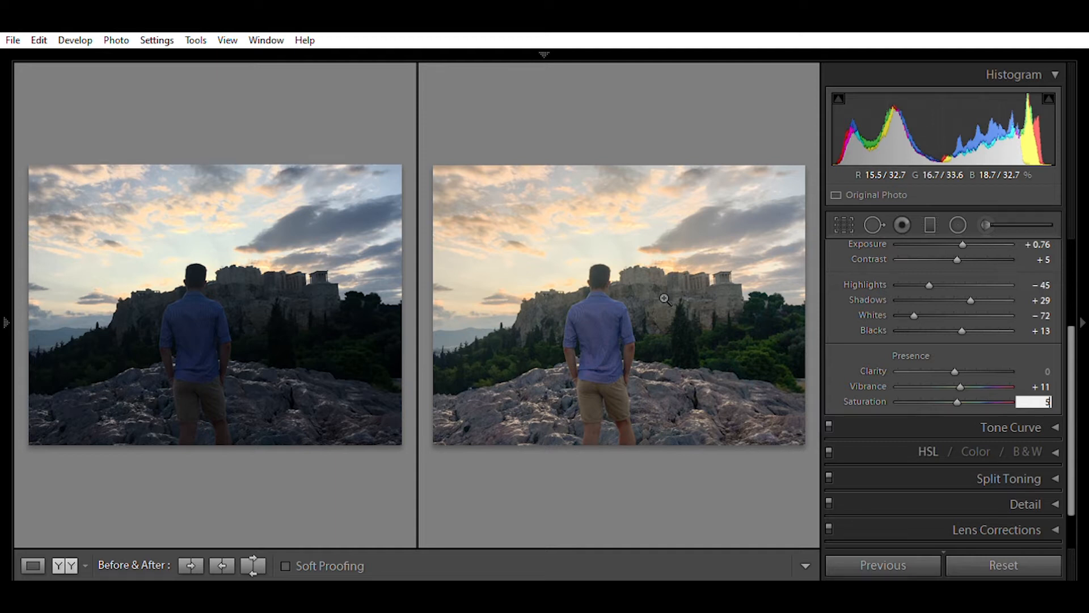
pyautogui.press('Return')
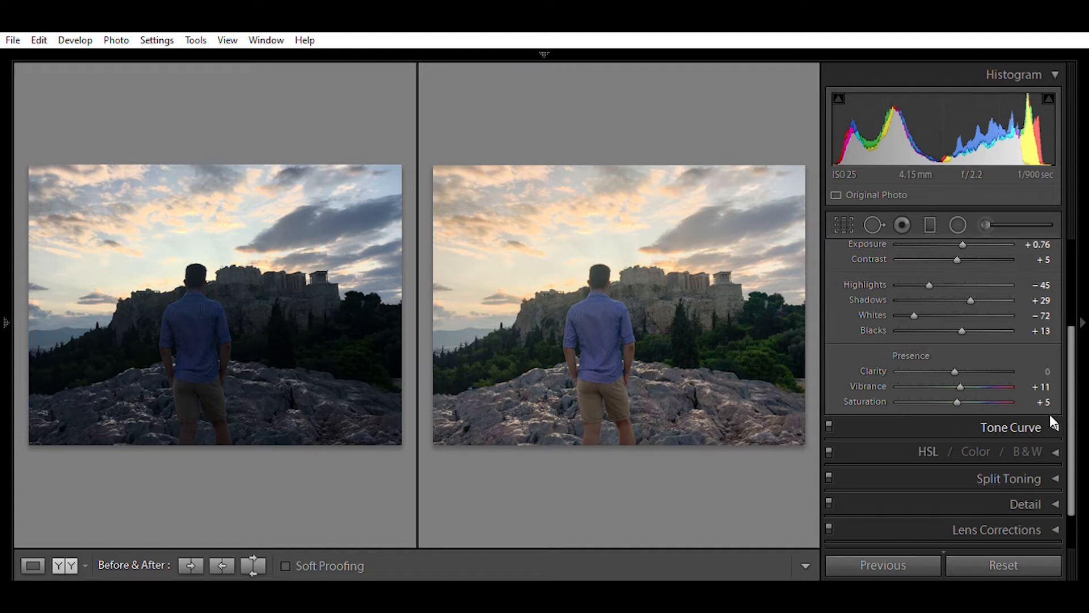
# - Lower the Lights region of the tone curve to -17
pyautogui.click(1049, 414)
pyautogui.moveTo(1072, 409); pyautogui.dragTo(1072, 434)
pyautogui.click(1047, 396)
pyautogui.write('-17')
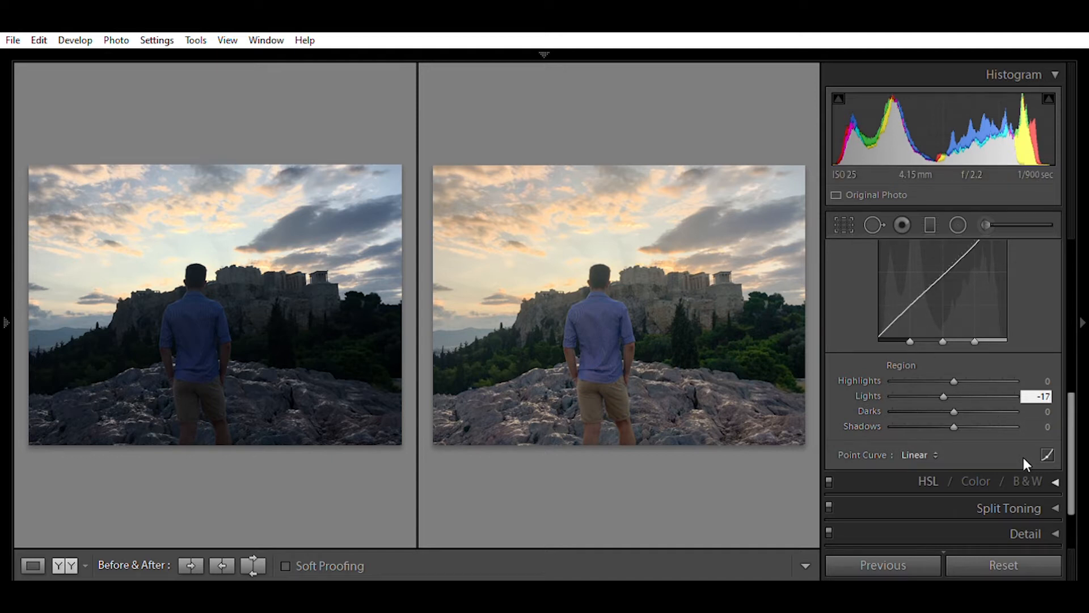
# - Set the HSL hue values to Red +24, Orange -3, Yellow +45 and Green -58
pyautogui.click(1047, 477)
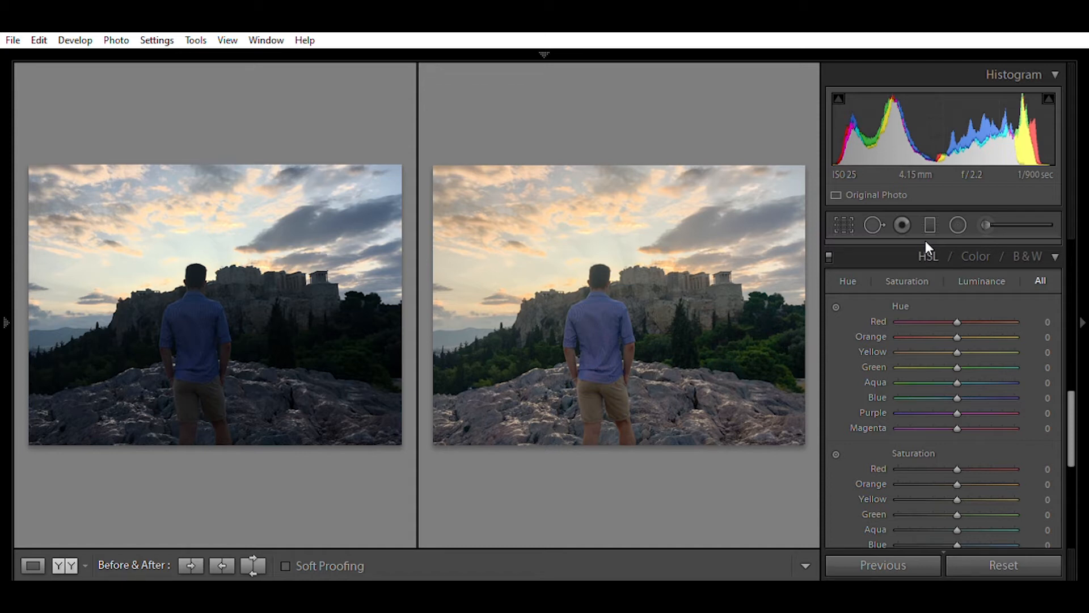
pyautogui.click(1045, 322)
pyautogui.write('24')
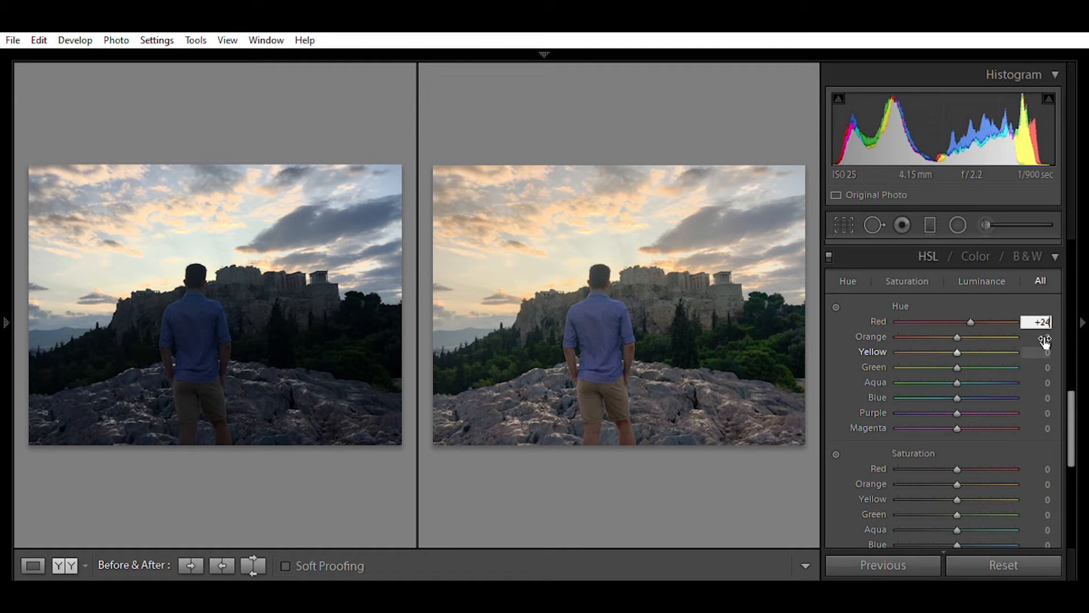
pyautogui.press('Tab')
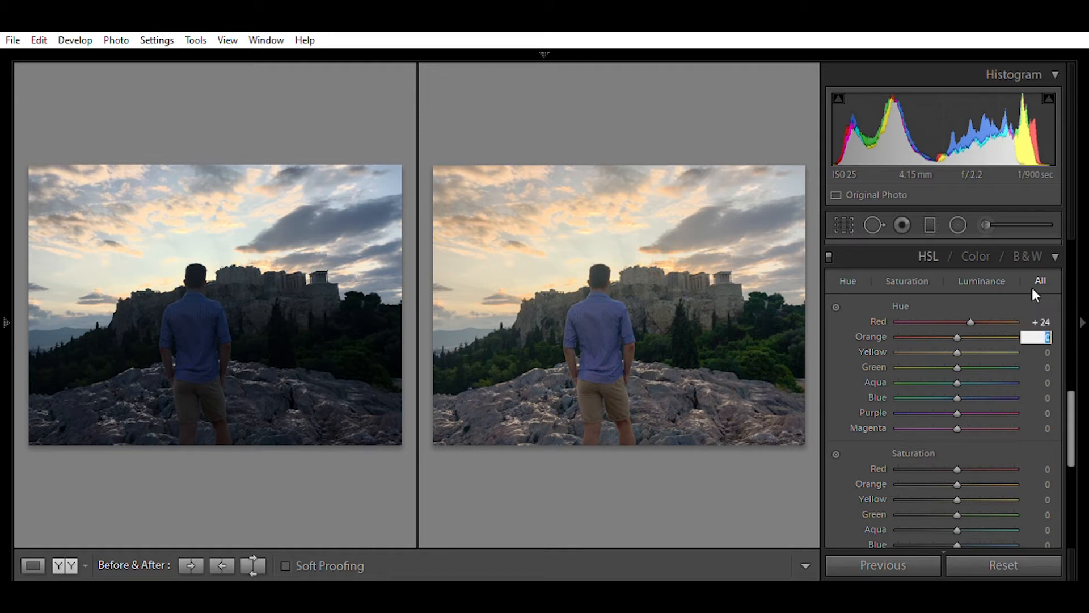
pyautogui.write('-3')
pyautogui.press('Tab')
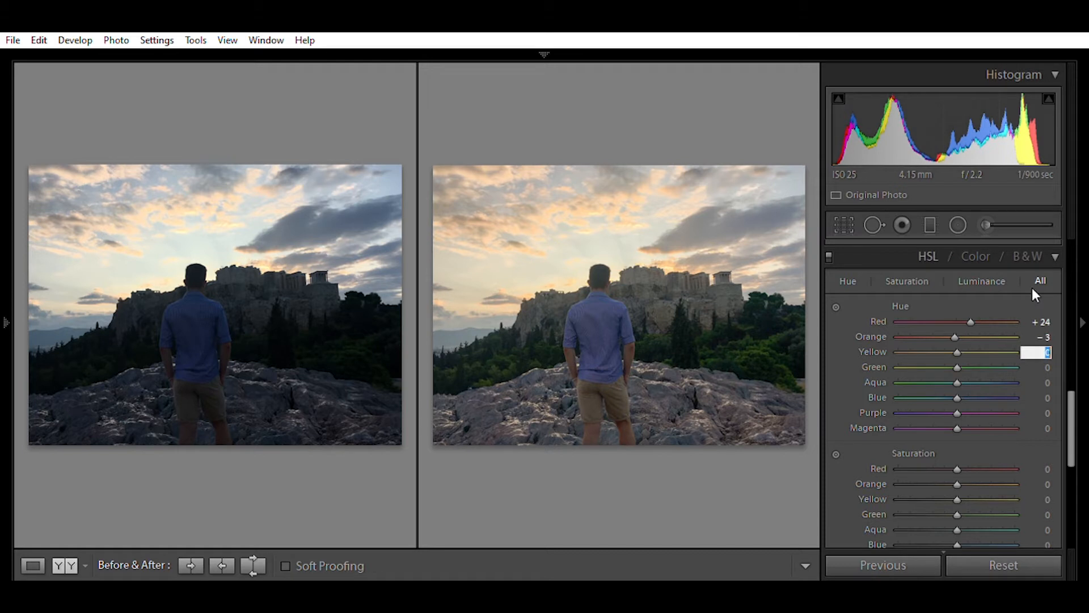
pyautogui.write('+45')
pyautogui.press('Tab')
pyautogui.write('-58')
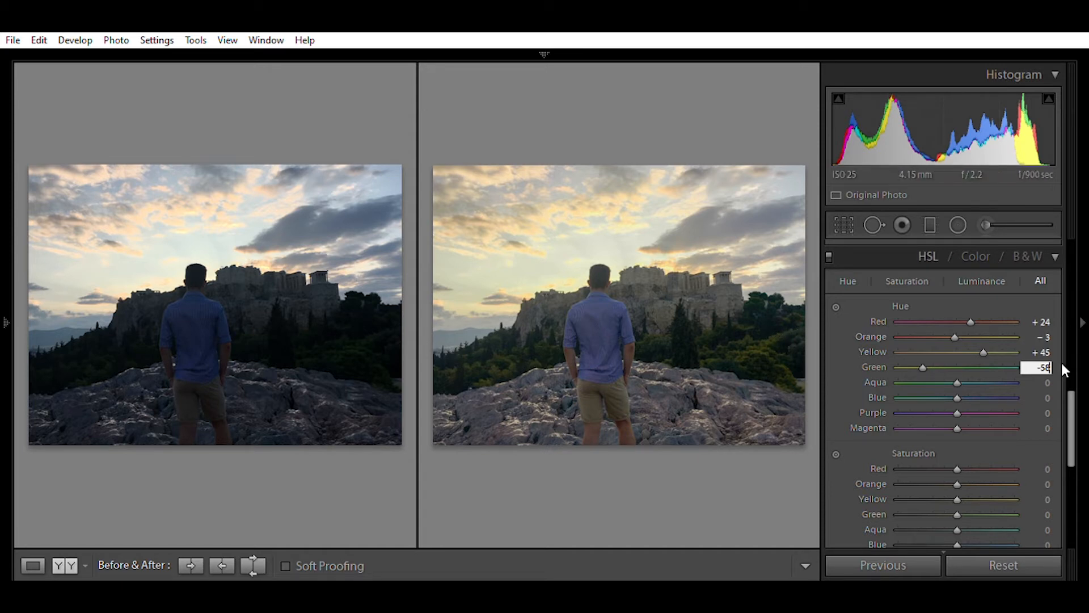
# - Set the Aqua hue to -100, try both extremes of the Blue hue, and settle Blue at -54
pyautogui.press('Tab')
pyautogui.write('-1')
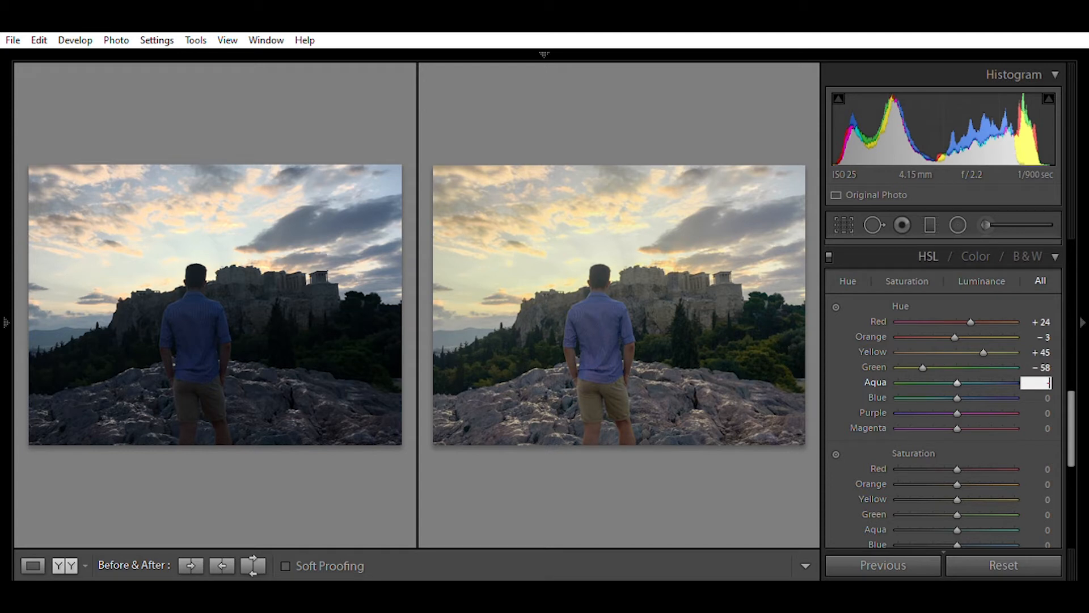
pyautogui.write('00')
pyautogui.press('Tab')
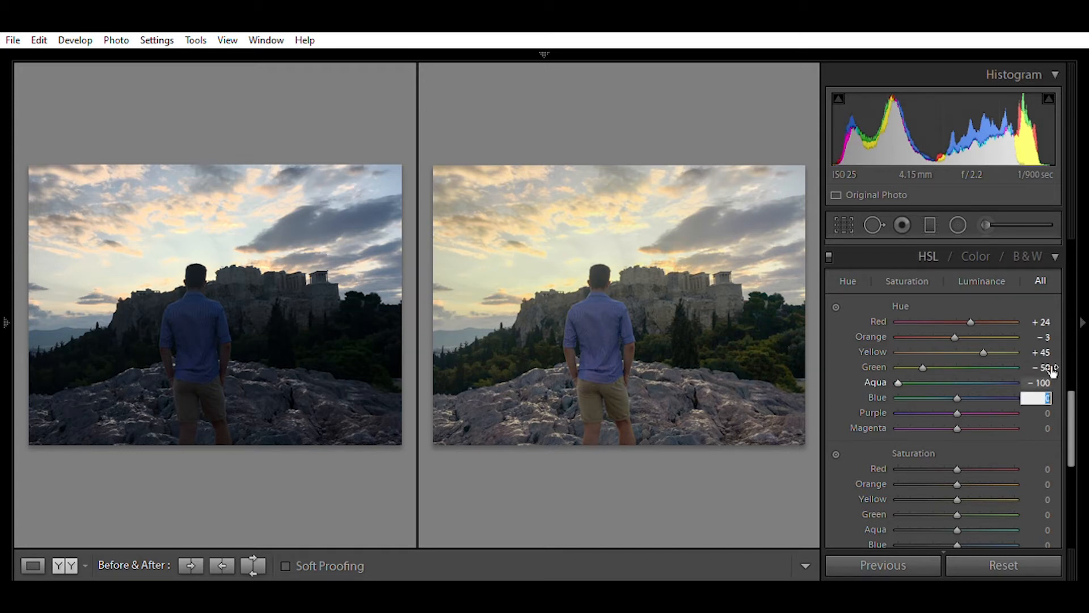
pyautogui.moveTo(957, 397); pyautogui.dragTo(870, 387)
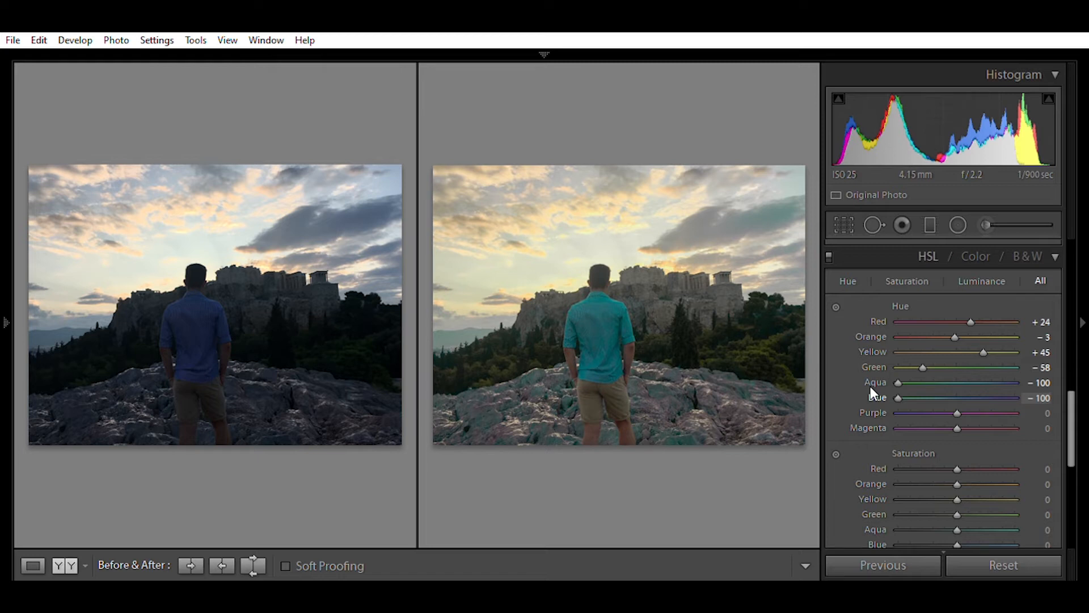
pyautogui.moveTo(870, 386); pyautogui.dragTo(1043, 387)
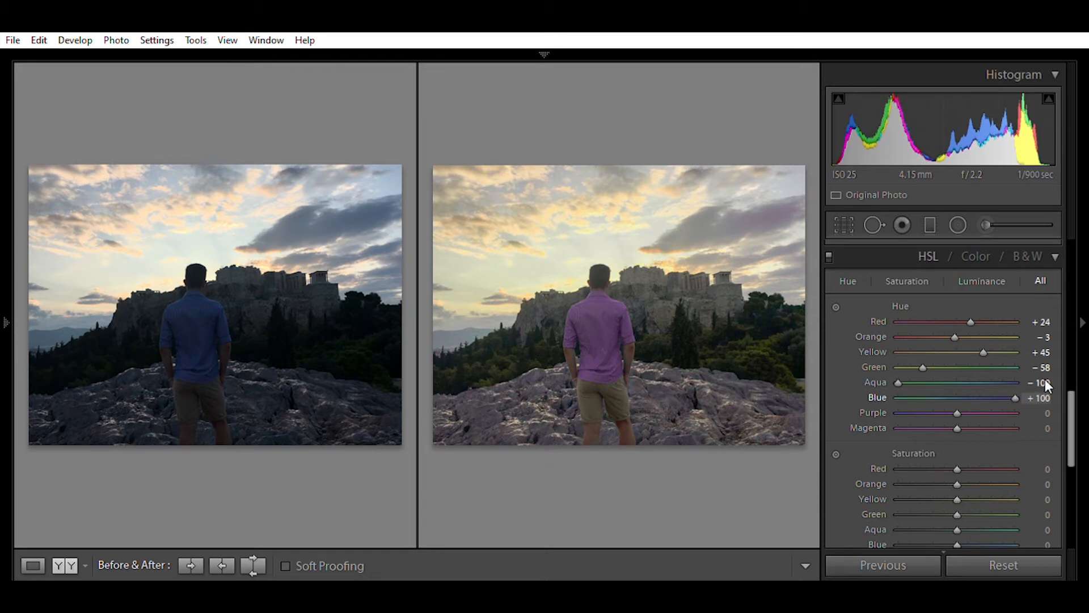
pyautogui.moveTo(1024, 382); pyautogui.dragTo(924, 385)
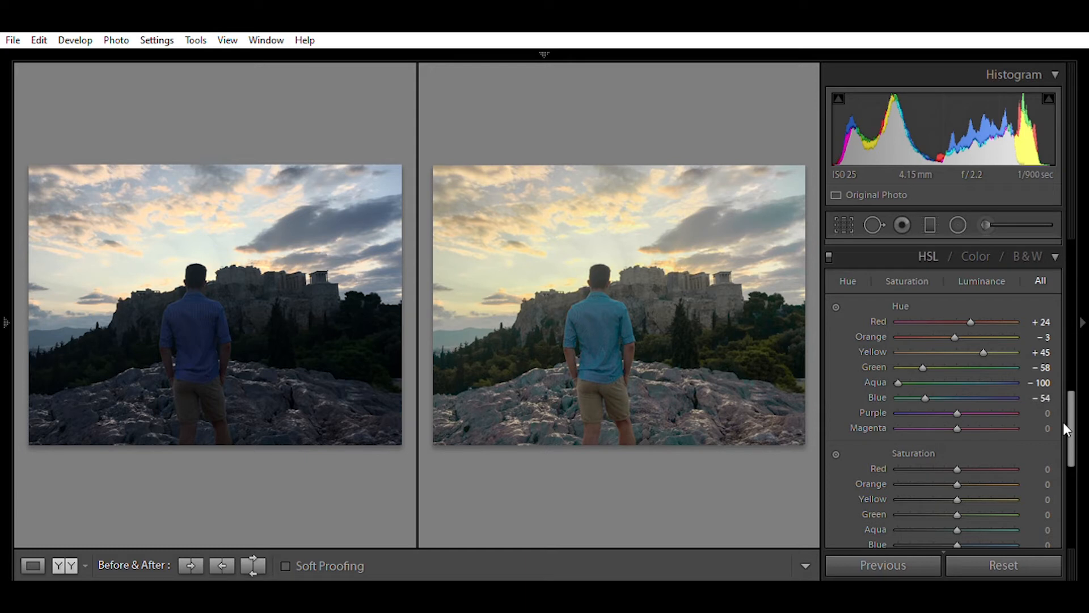
# - Set the HSL saturation values to Orange +33, Yellow -7 and Green +96
pyautogui.moveTo(1070, 422); pyautogui.dragTo(1069, 467)
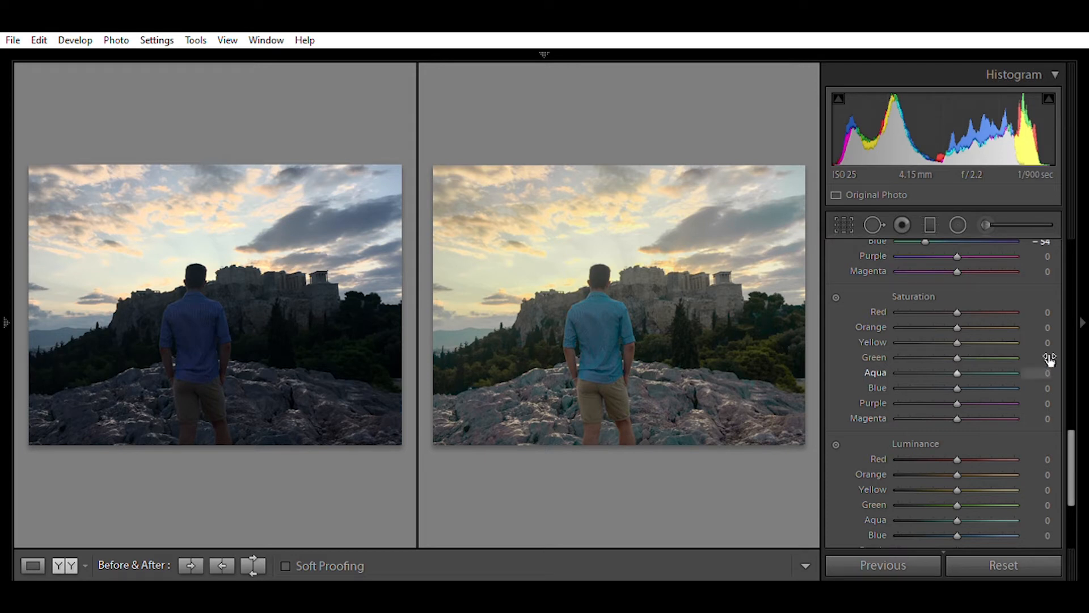
pyautogui.click(1048, 325)
pyautogui.write('30')
pyautogui.press('Tab')
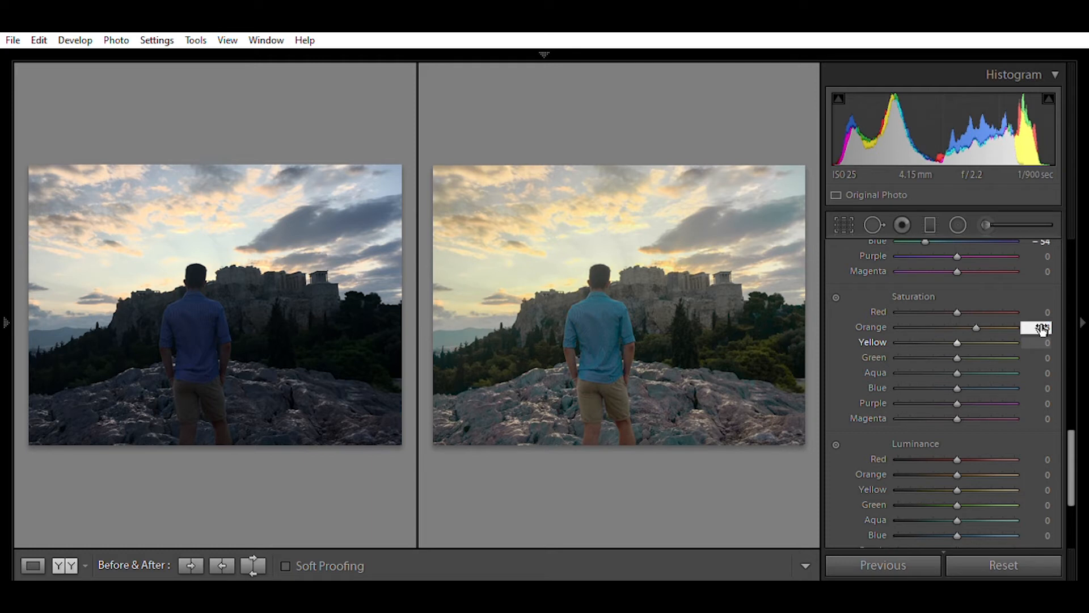
pyautogui.write('-7')
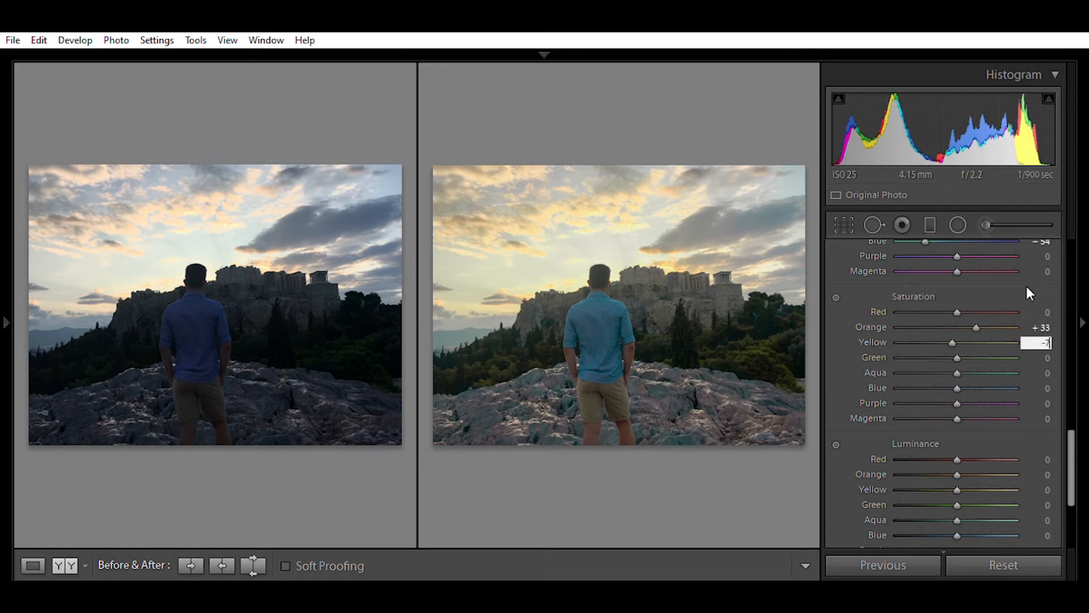
pyautogui.press('Tab')
pyautogui.write('96')
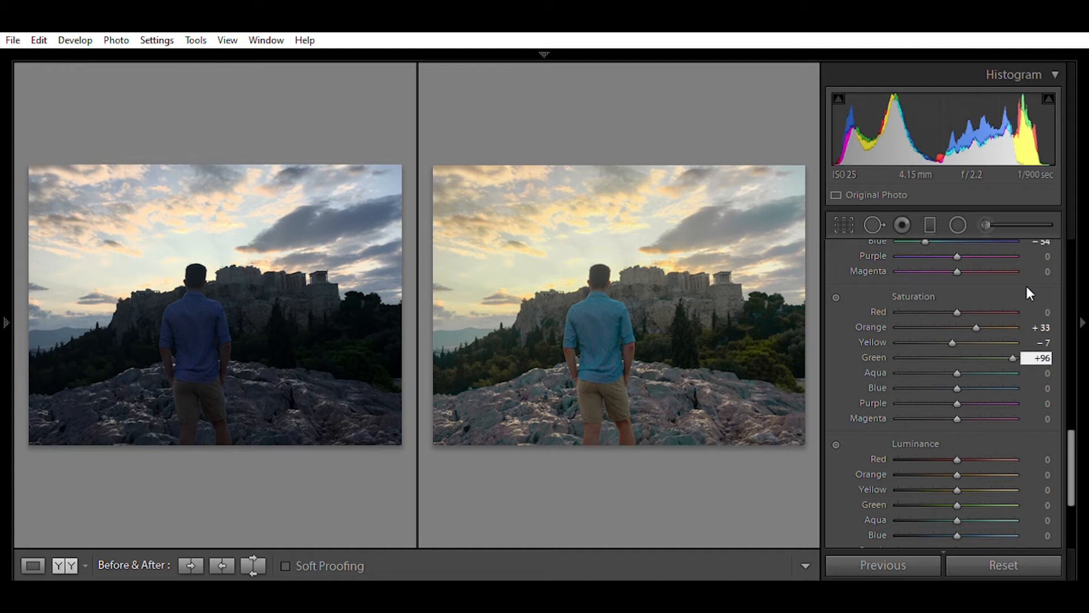
pyautogui.press('Tab')
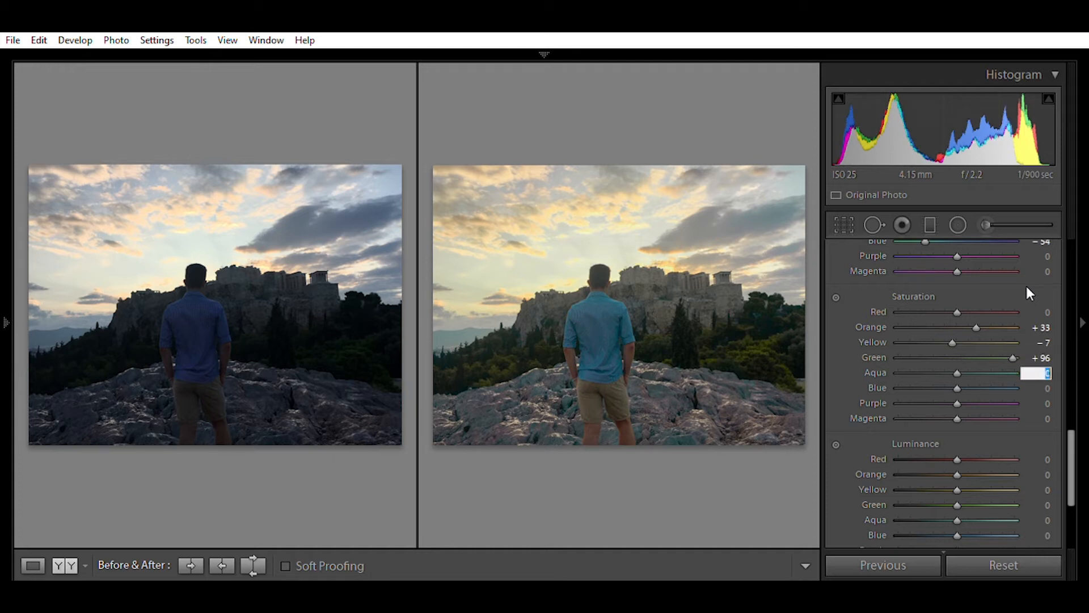
# - Set the HSL saturation to Blue +16, Purple -31 and Magenta -31, leaving Aqua untouched
pyautogui.press('Tab')
pyautogui.write('16')
pyautogui.press('Tab')
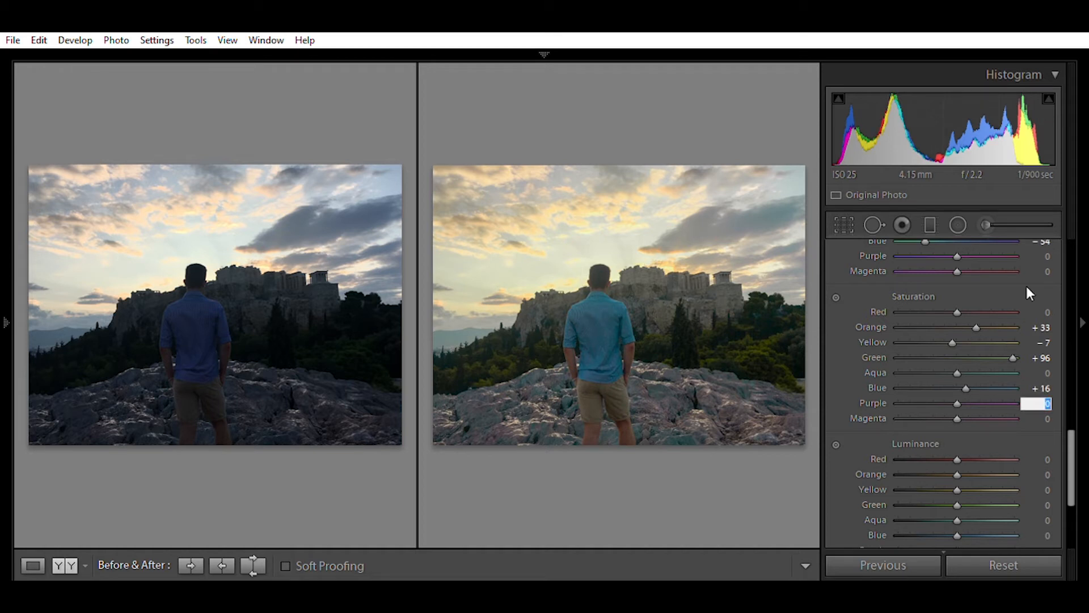
pyautogui.write('-31')
pyautogui.press('Tab')
pyautogui.write('-31')
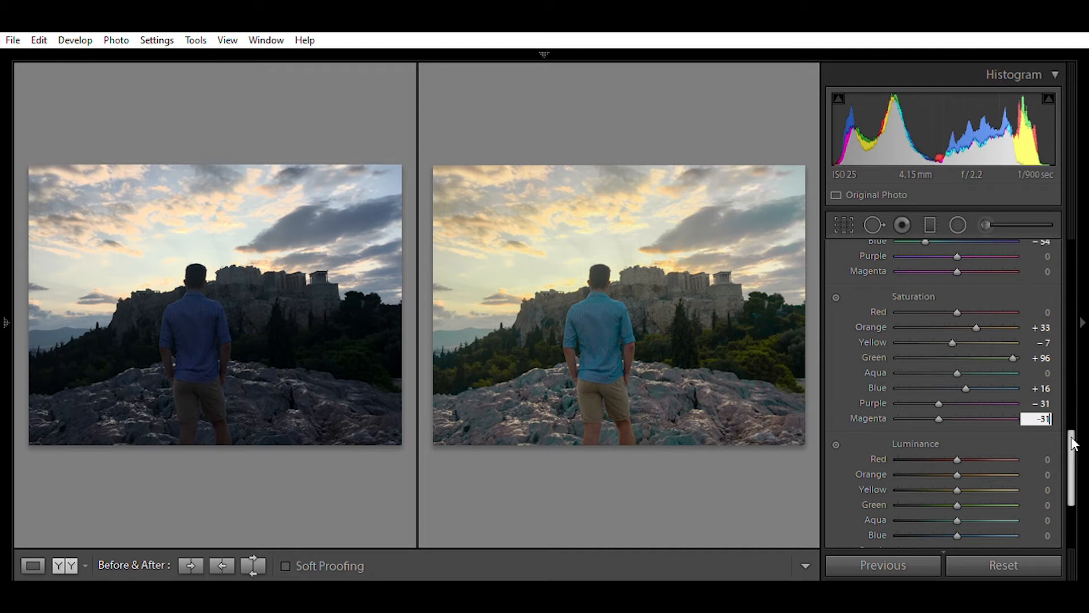
pyautogui.scroll(-4, 1072, 448)
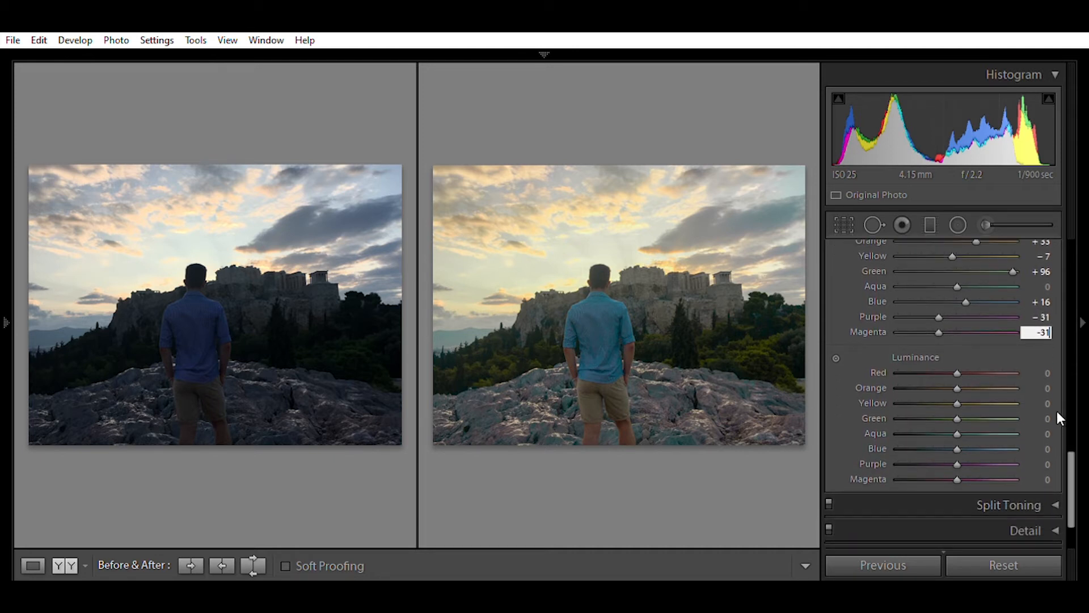
# - Set the HSL luminance values to Red -20, Orange +9, Yellow +7 and Green +64
pyautogui.click(1046, 373)
pyautogui.write('-20')
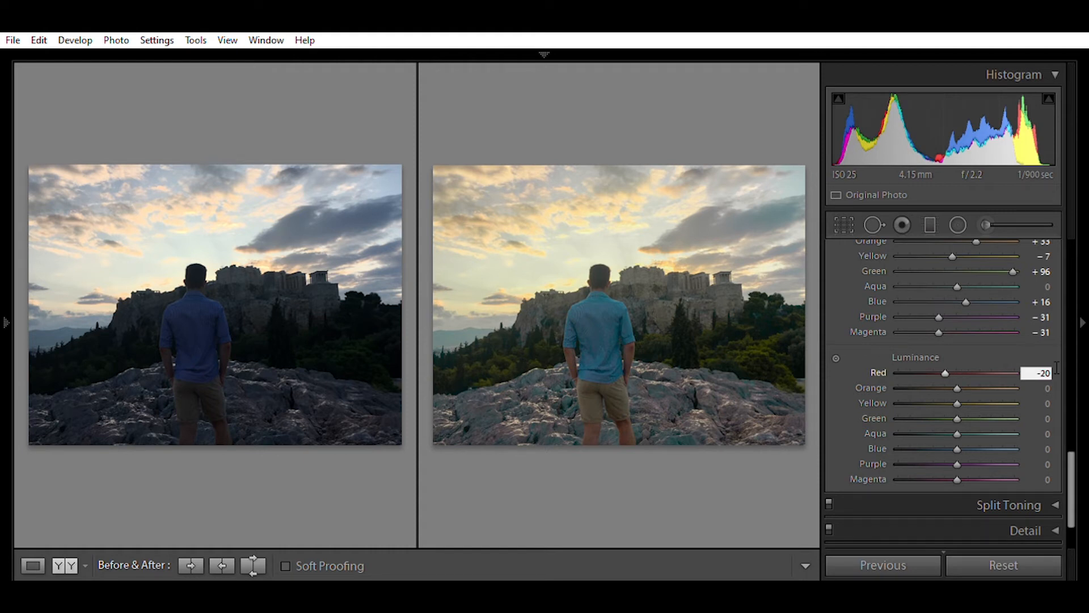
pyautogui.press('Tab')
pyautogui.write('+9')
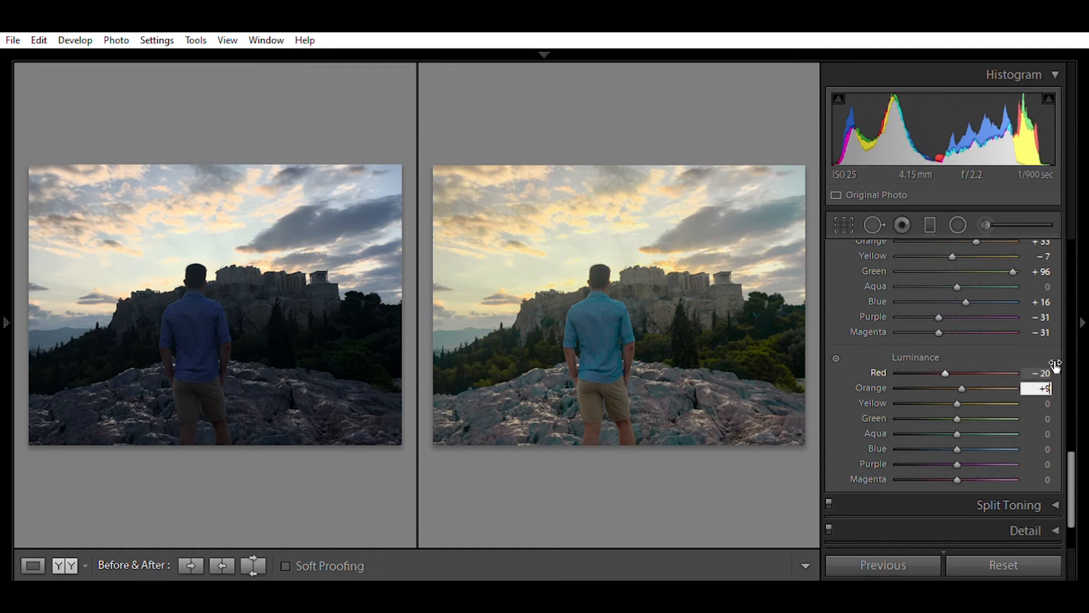
pyautogui.press('Tab')
pyautogui.write('+7')
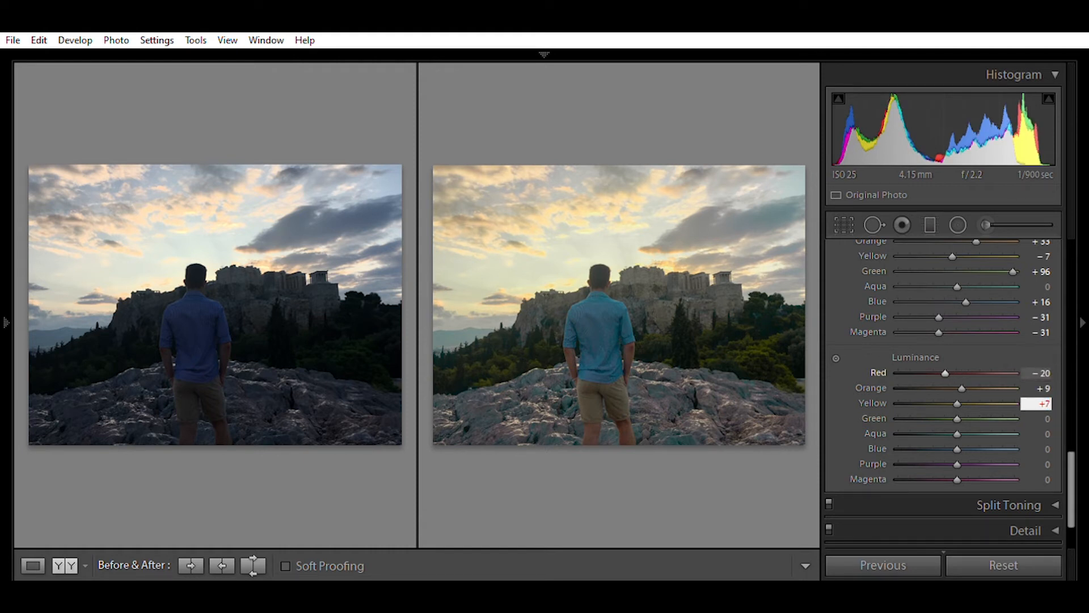
pyautogui.press('Tab')
pyautogui.write('+')
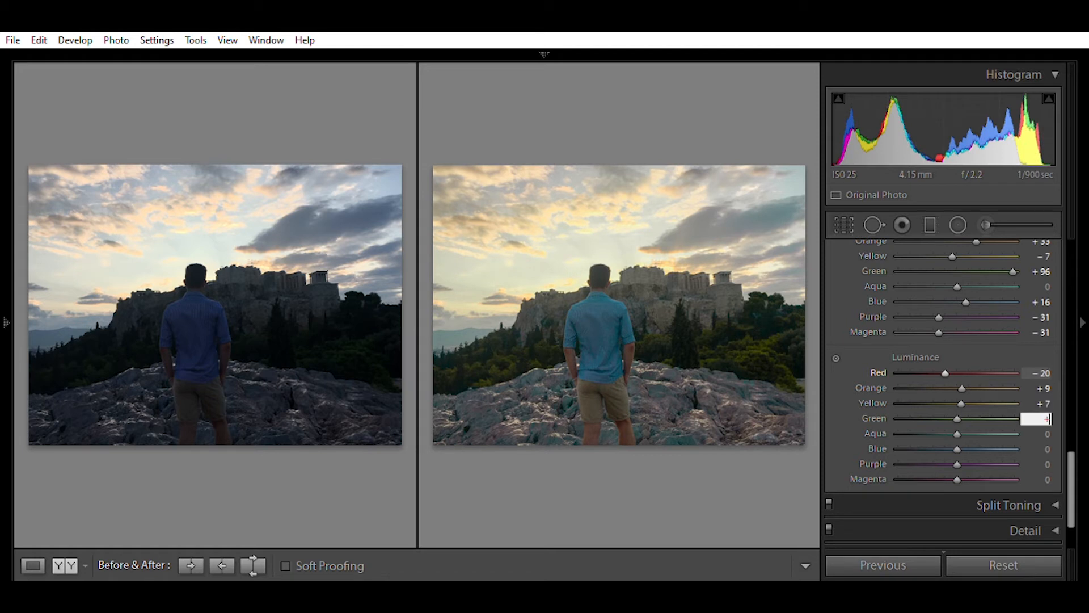
pyautogui.write('64')
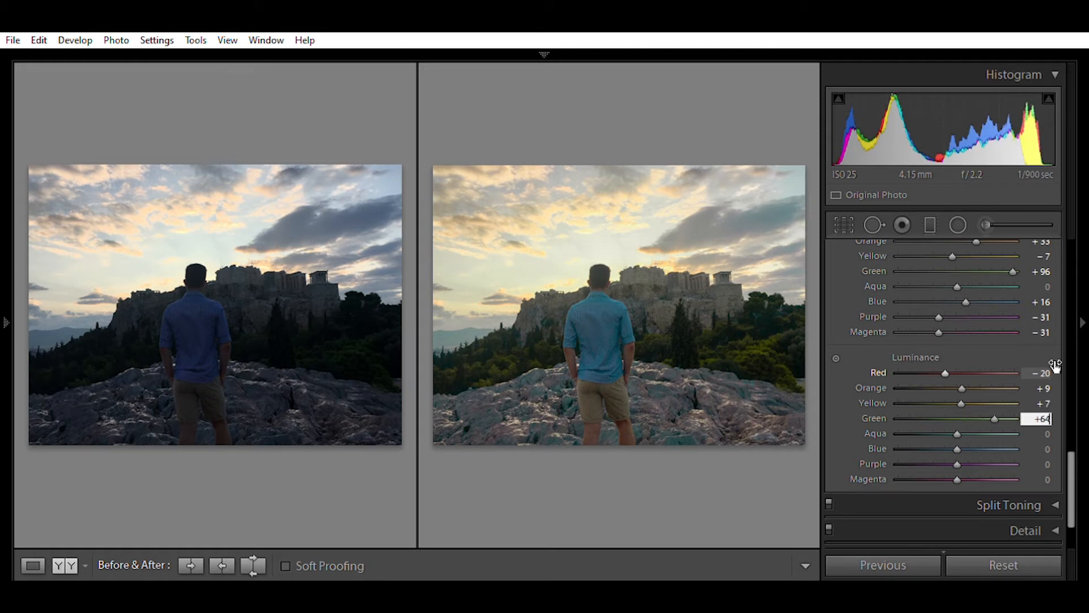
# - Set the HSL Blue luminance to +30, leaving Aqua and Purple untouched
pyautogui.press('Tab')
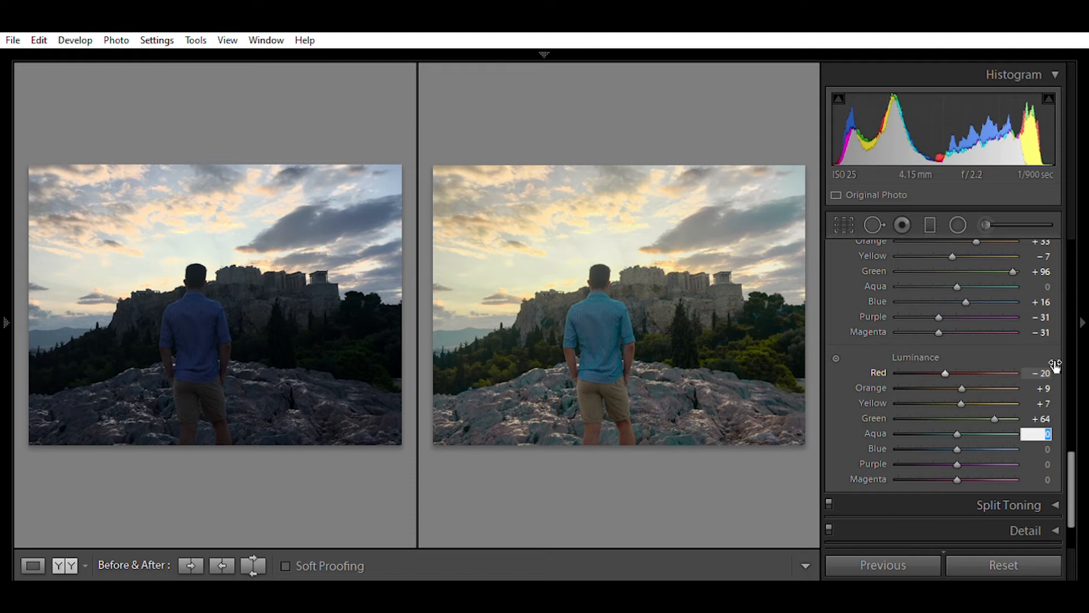
pyautogui.press('Tab')
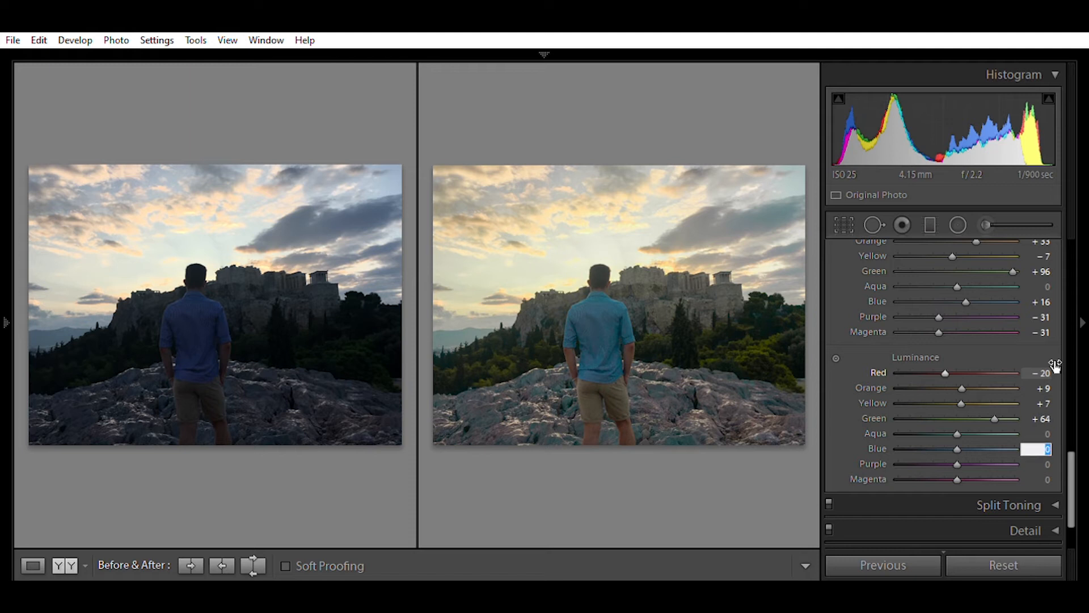
pyautogui.write('+30')
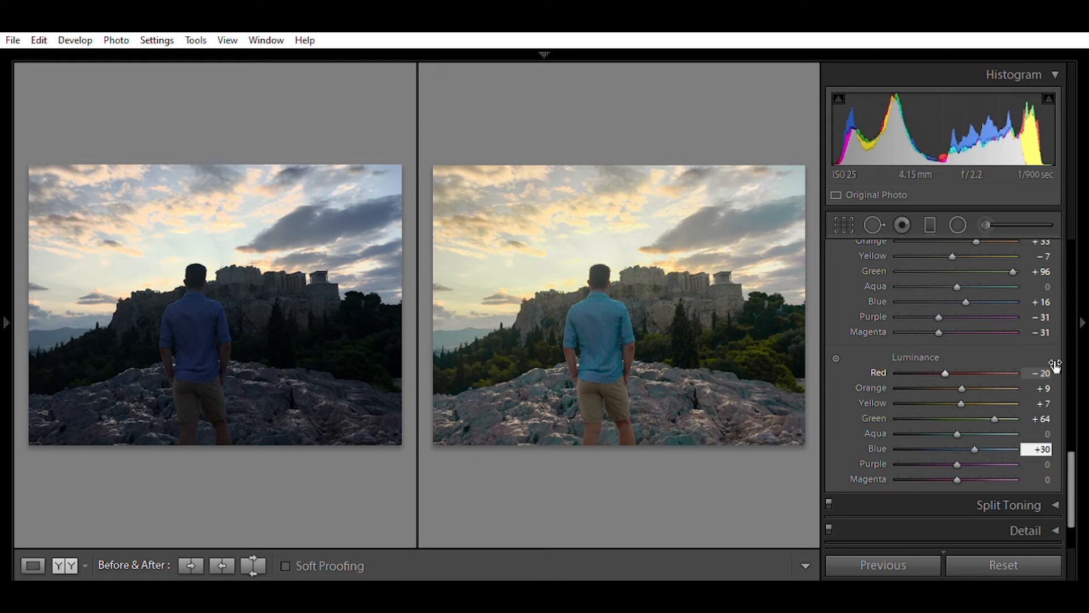
pyautogui.press('Tab')
pyautogui.press('Tab')
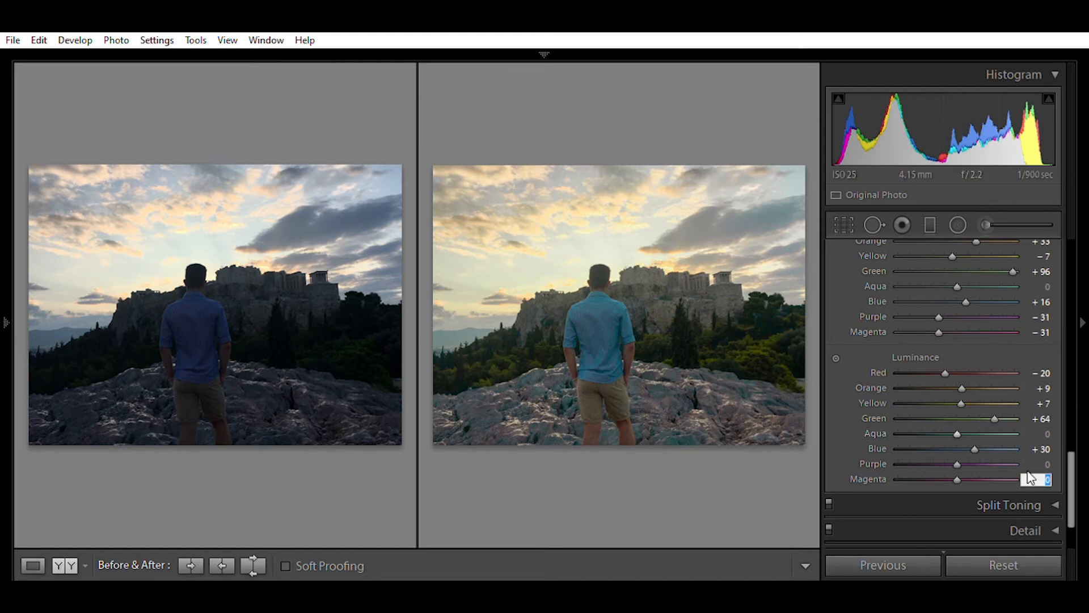
# - Set the split toning Highlights hue to 254 and the Balance to -80
pyautogui.click(1053, 498)
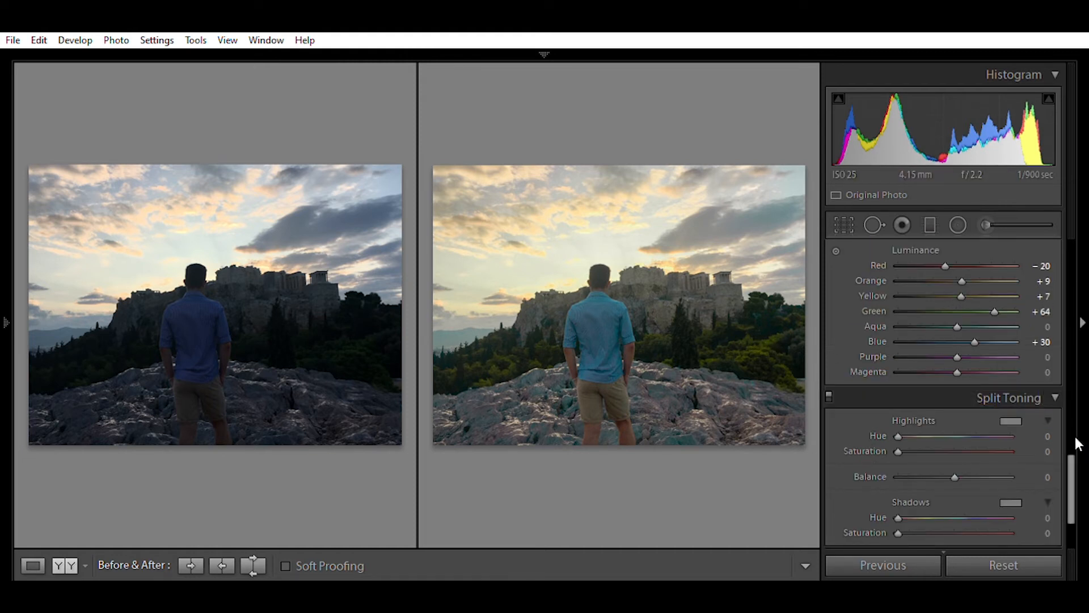
pyautogui.moveTo(1073, 457); pyautogui.dragTo(1073, 475)
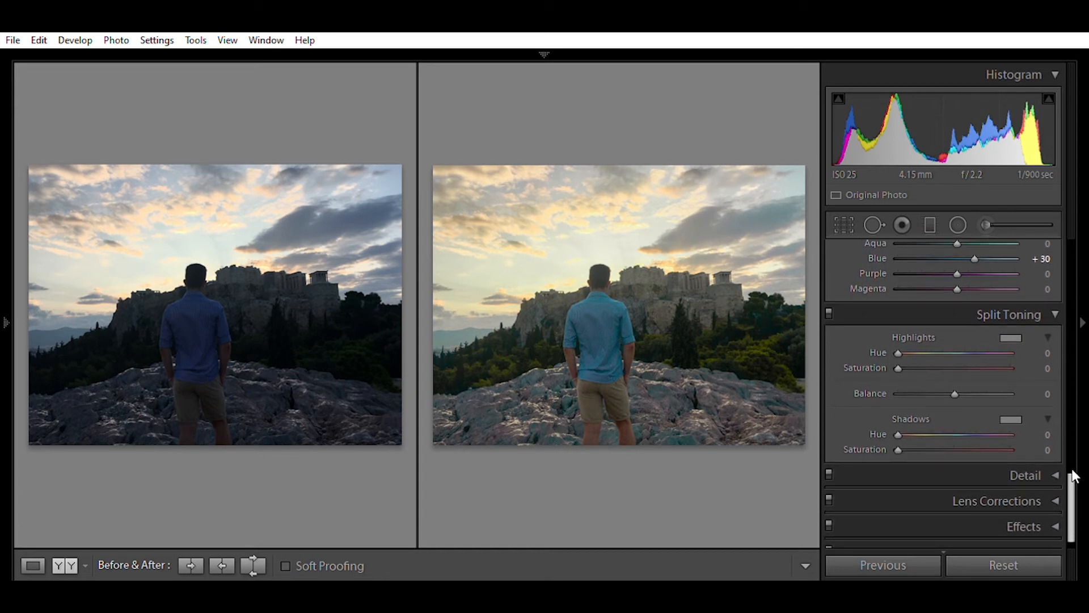
pyautogui.click(1048, 353)
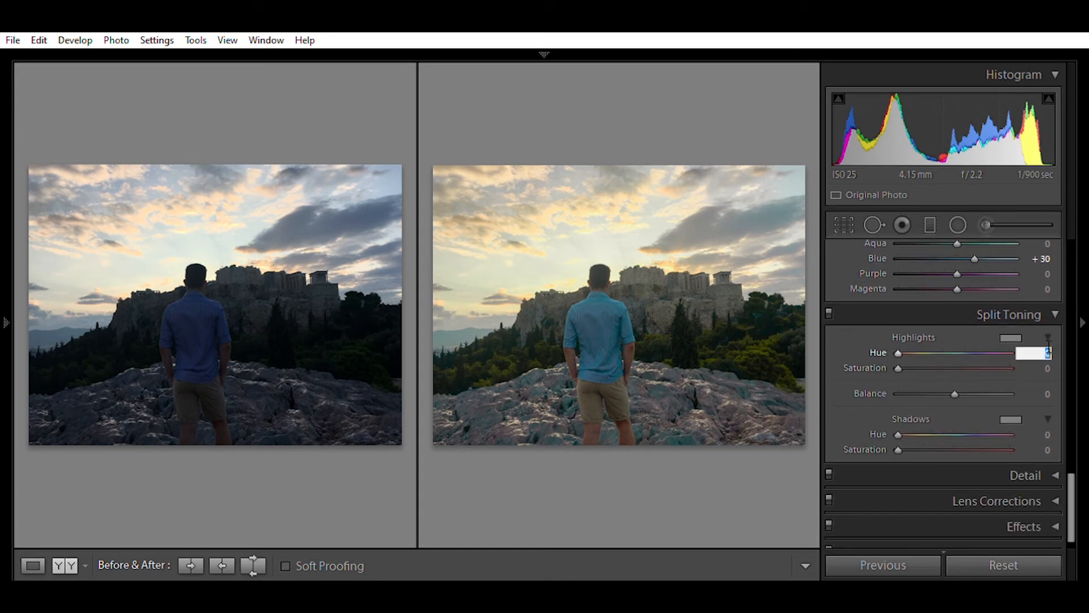
pyautogui.write('254')
pyautogui.click(1050, 392)
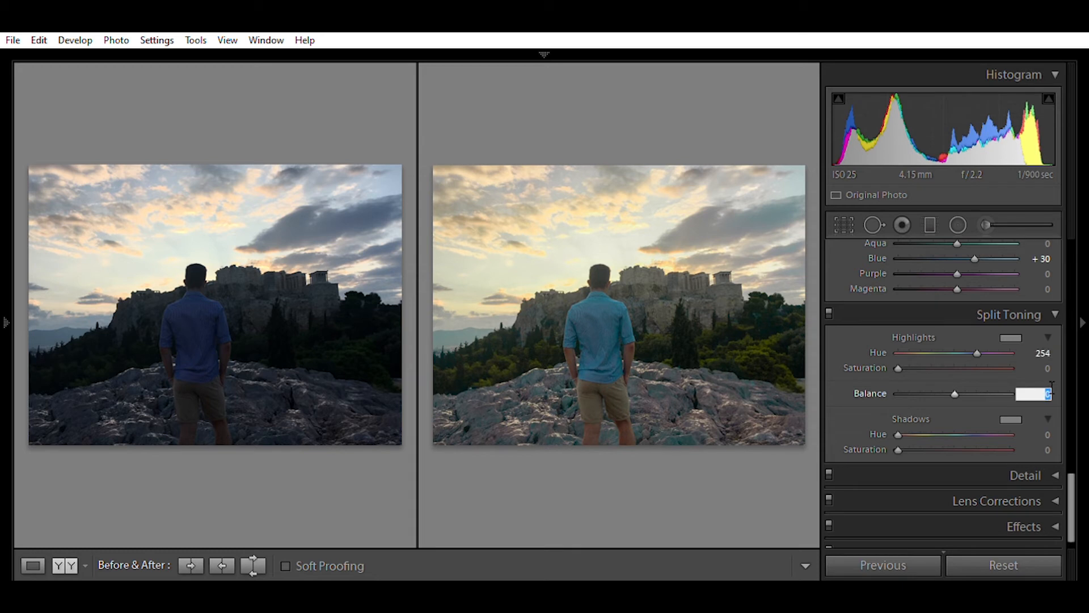
pyautogui.write('-80')
# - Set the split toning Shadows hue to 34, compare against zero saturation, and settle the Shadows saturation at 4
pyautogui.click(1049, 434)
pyautogui.write('35')
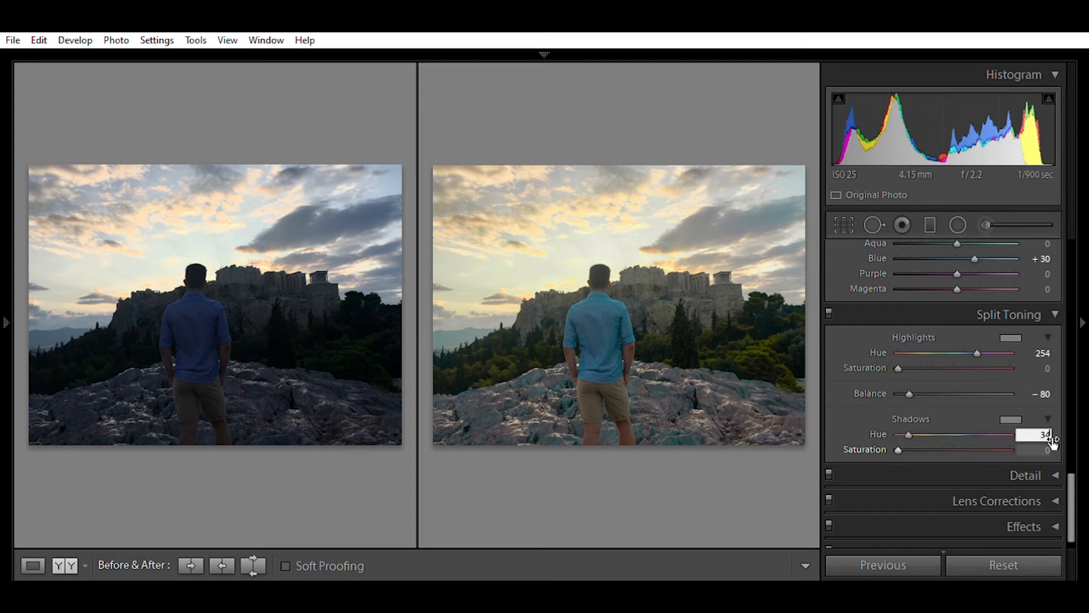
pyautogui.press('Tab')
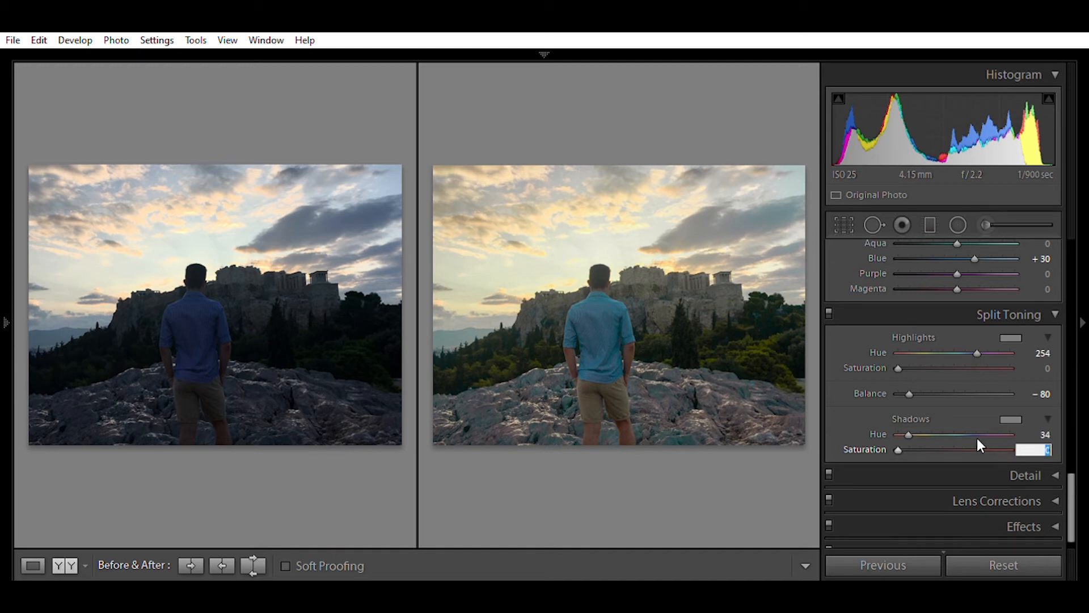
pyautogui.write('4')
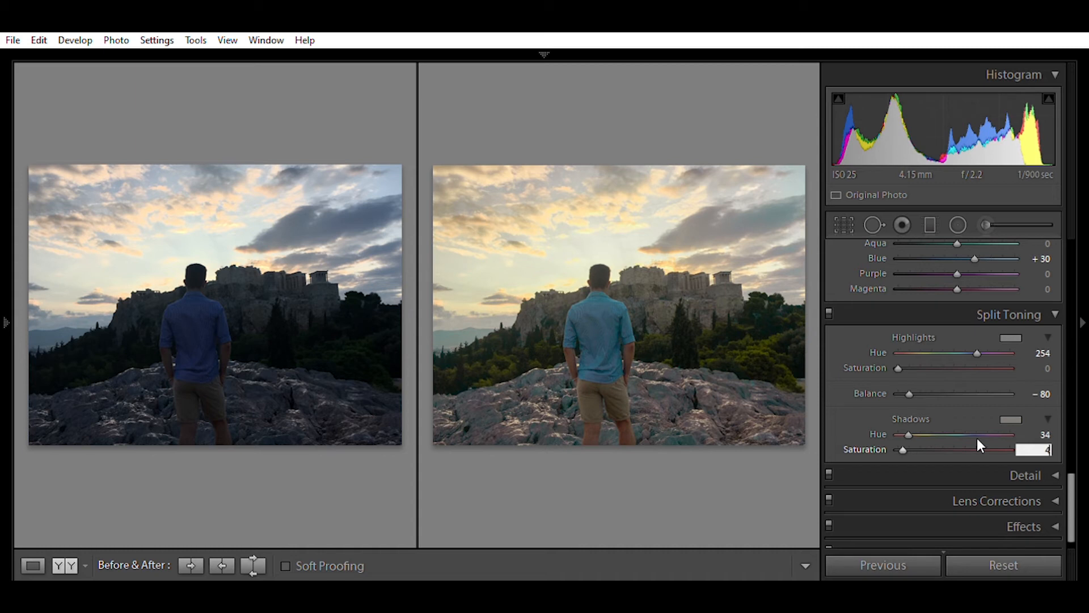
pyautogui.press('Return')
pyautogui.doubleClick(920, 445)
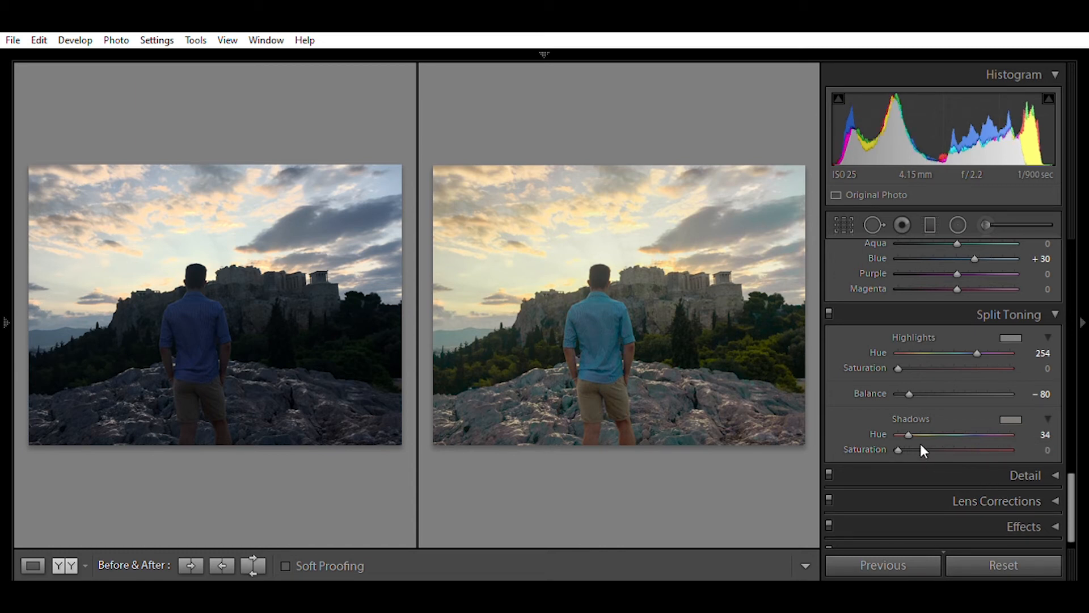
pyautogui.click(1049, 445)
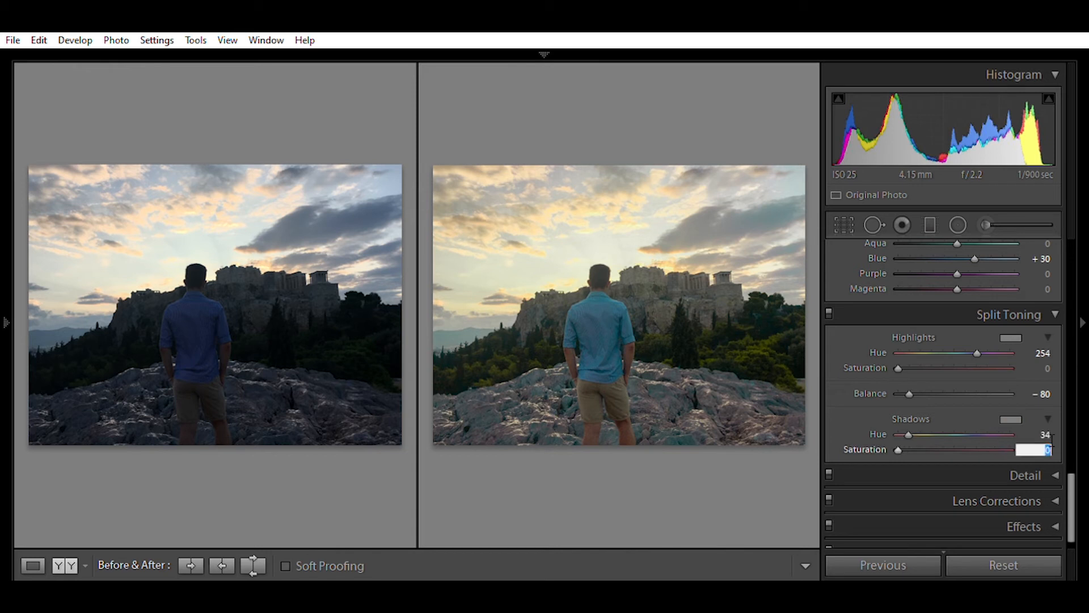
pyautogui.write('4')
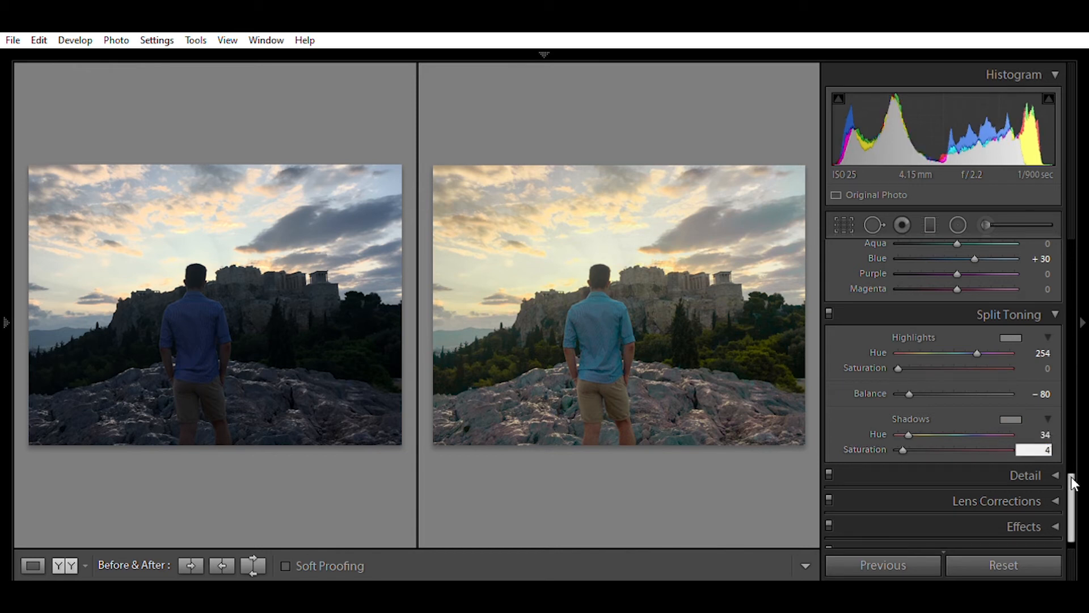
# - Try a sharpening amount of 13 with a close view of the man's shoulder, and settle the Amount at 16
pyautogui.scroll(-1, 1073, 484)
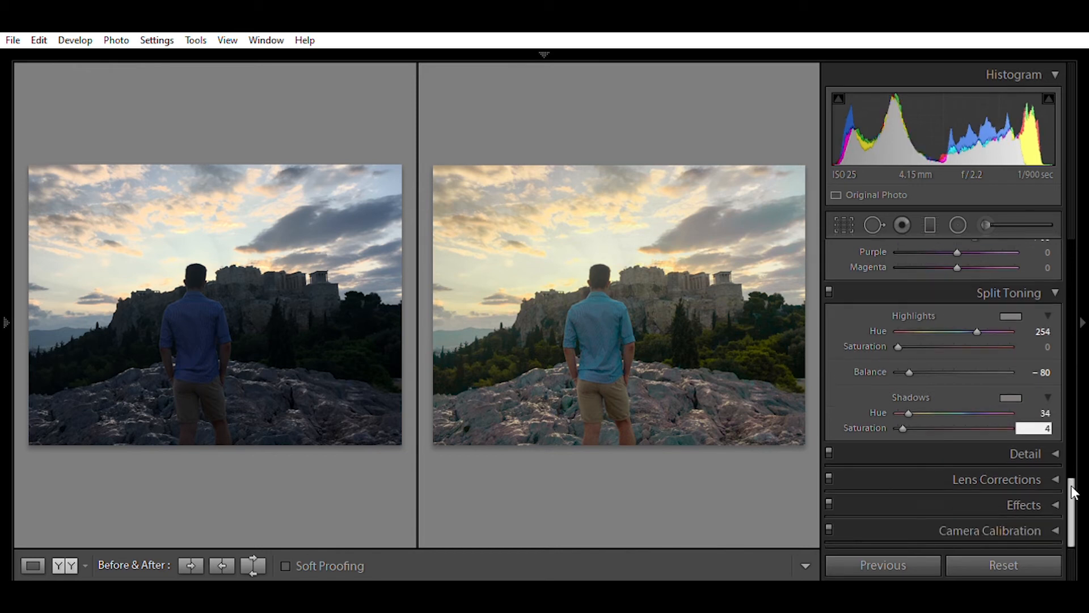
pyautogui.click(1057, 437)
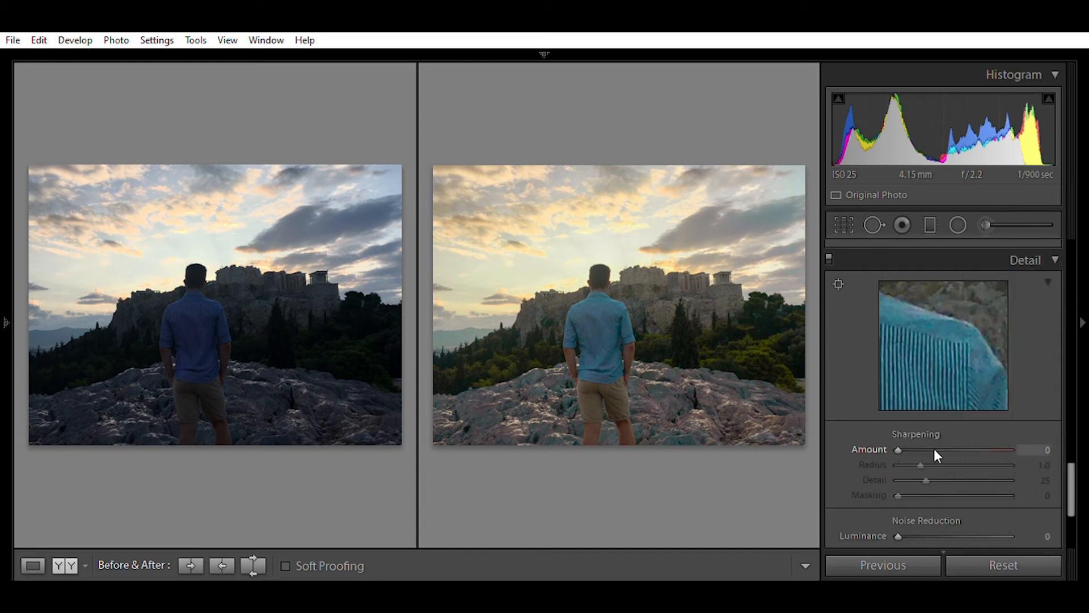
pyautogui.click(1049, 447)
pyautogui.click(630, 297)
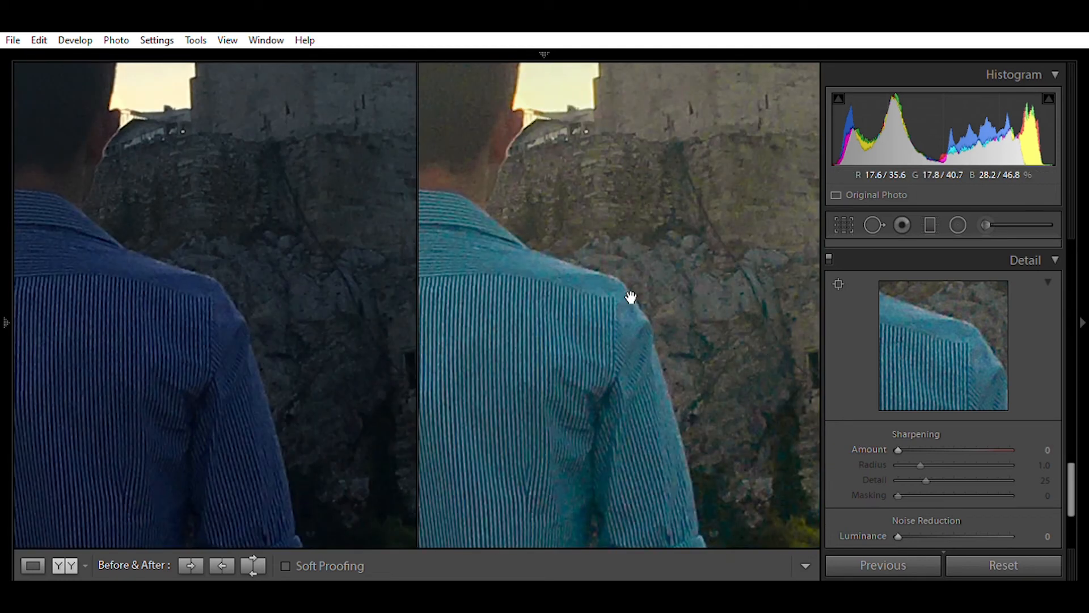
pyautogui.moveTo(900, 431)
pyautogui.mouseDown()
pyautogui.moveTo(1035, 434)
pyautogui.moveTo(908, 430)
pyautogui.mouseUp()
pyautogui.click(698, 340)
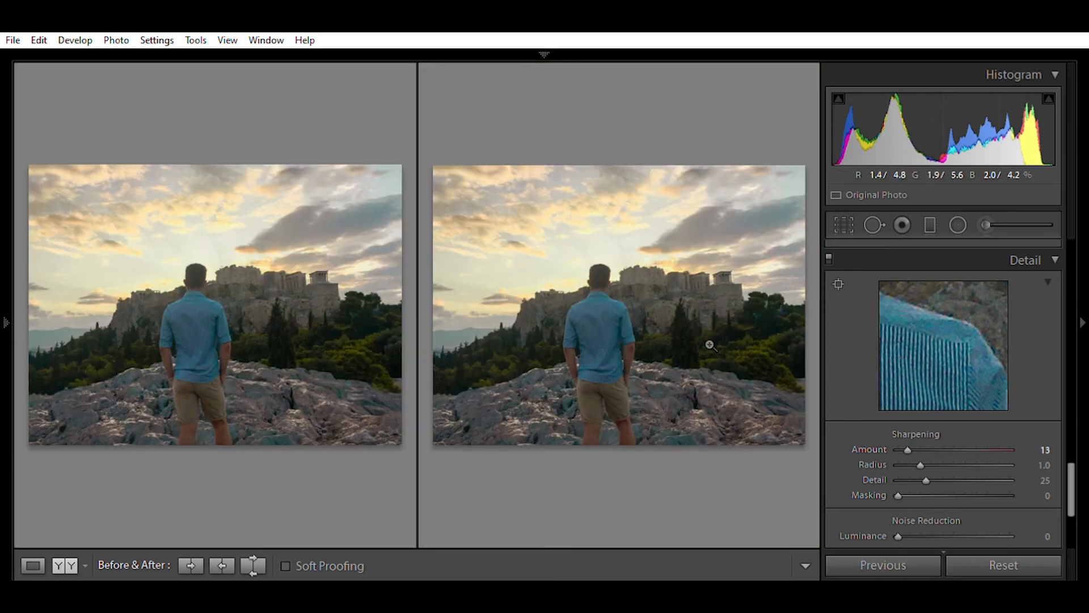
pyautogui.click(1050, 447)
pyautogui.write('16')
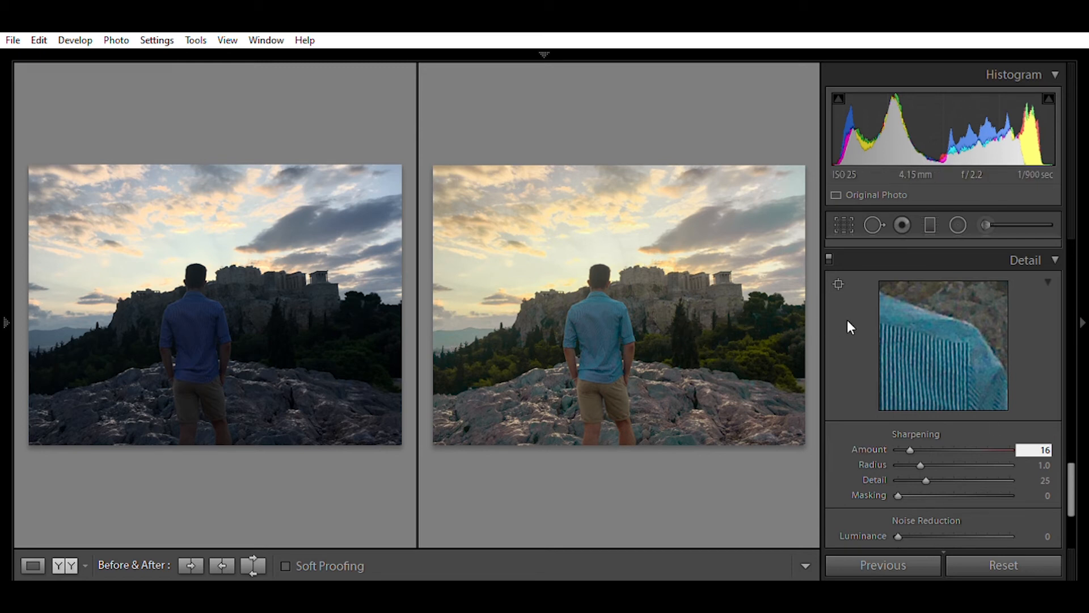
# - Set the Color noise reduction to 25
pyautogui.moveTo(1071, 466); pyautogui.dragTo(1070, 496)
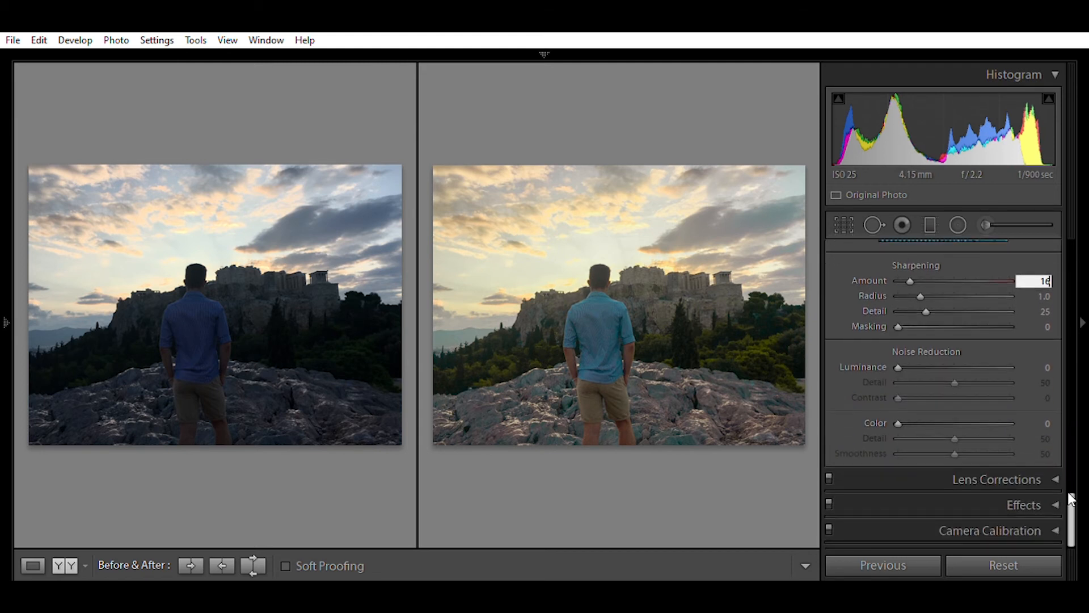
pyautogui.click(1049, 422)
pyautogui.write('25')
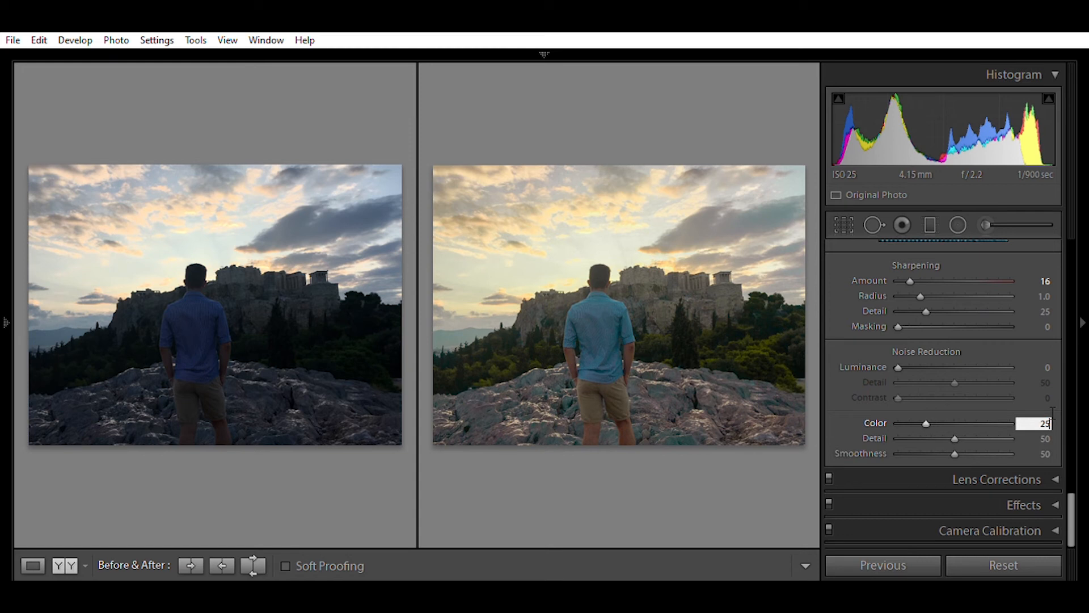
pyautogui.press('Return')
# - Set the camera calibration Red Primary hue to +11 and the Green Primary hue to -29
pyautogui.click(1052, 514)
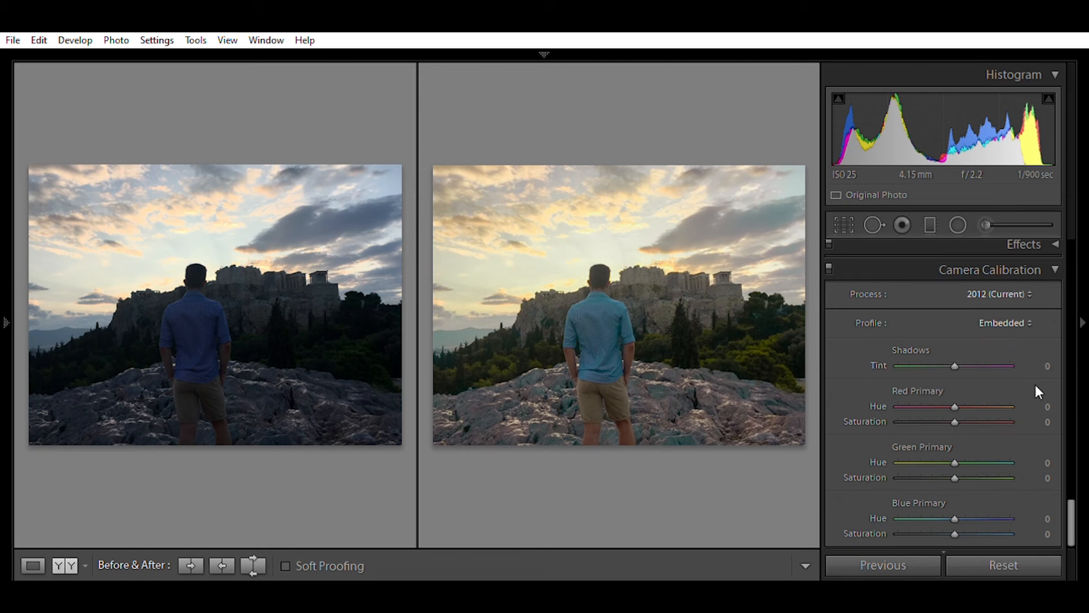
pyautogui.click(1049, 405)
pyautogui.write('10')
pyautogui.press('Return')
pyautogui.write('11')
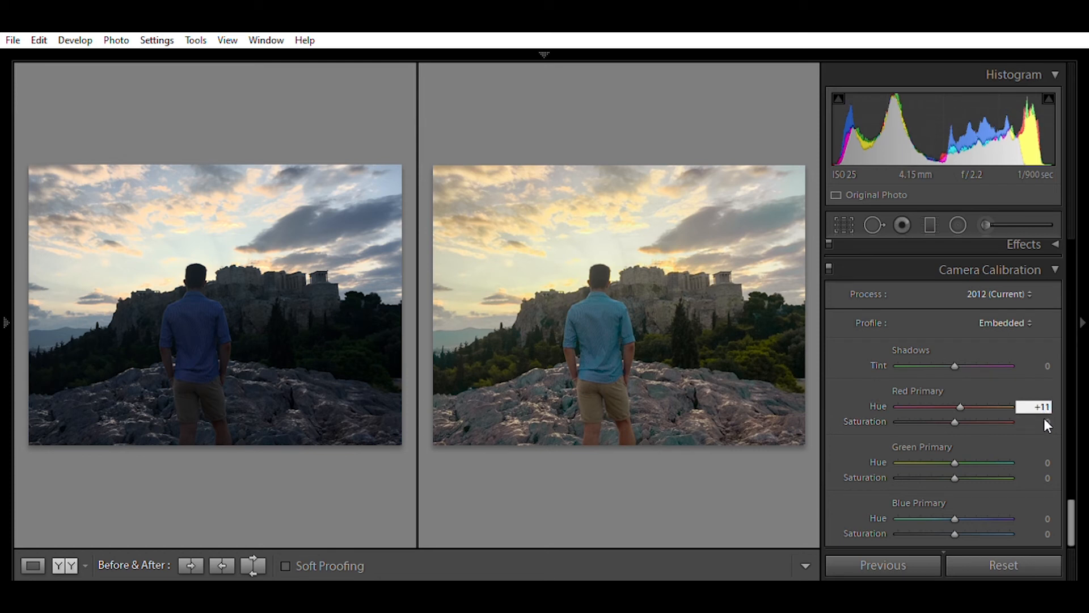
pyautogui.click(1048, 462)
pyautogui.write('-29')
pyautogui.press('Return')
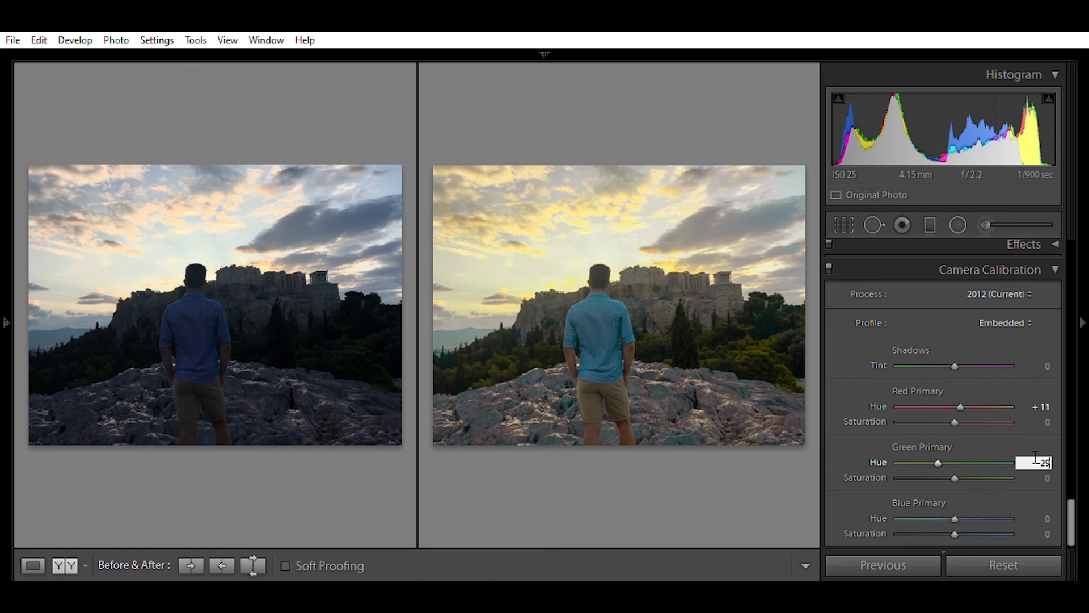
# - Set the camera calibration Blue Primary hue to +56 and its saturation to +6
pyautogui.moveTo(1071, 503); pyautogui.dragTo(1071, 509)
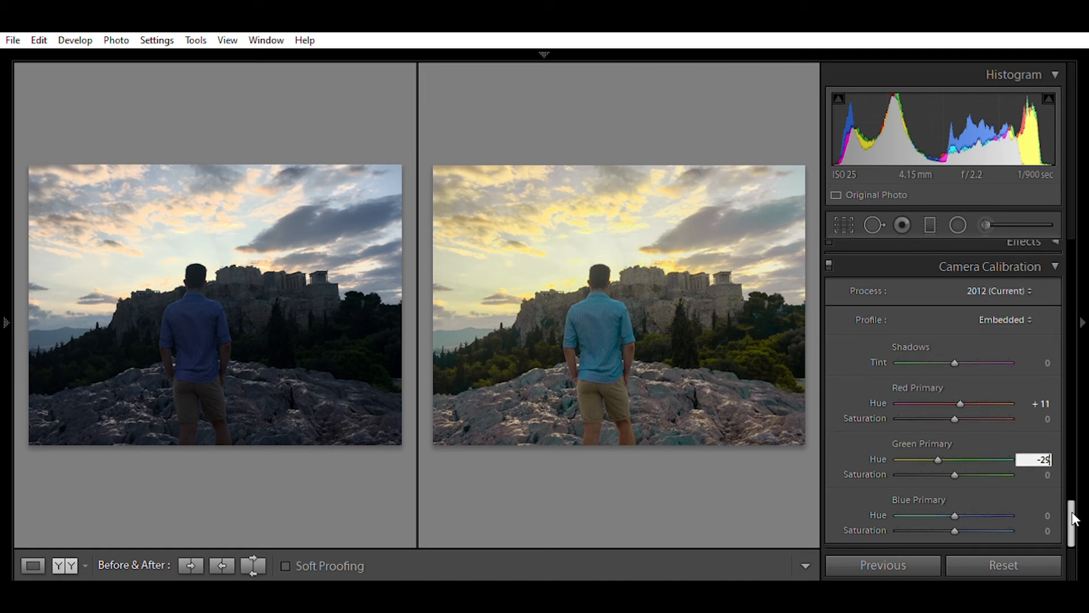
pyautogui.moveTo(956, 497); pyautogui.dragTo(987, 499)
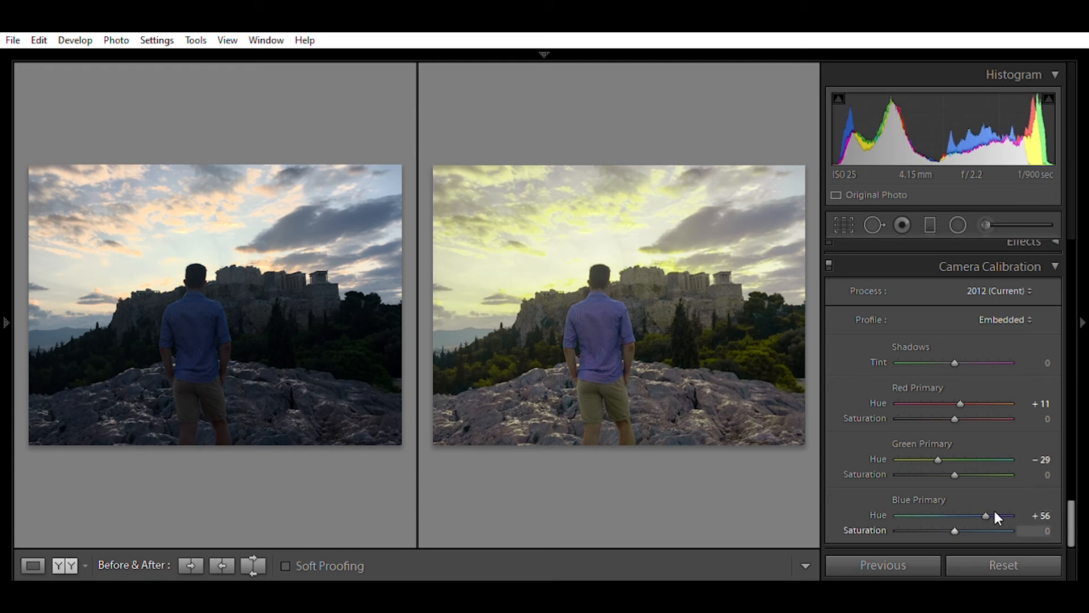
pyautogui.moveTo(955, 515); pyautogui.dragTo(958, 515)
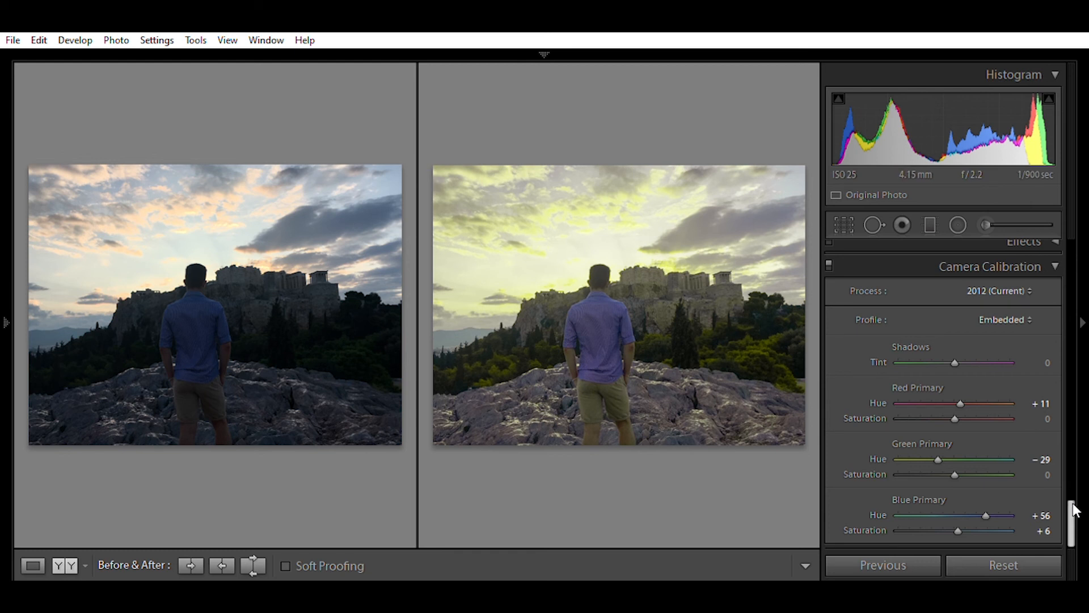
# - Try the Clarity at its +100 extreme and pull it back to a moderate level
pyautogui.moveTo(1074, 509); pyautogui.dragTo(1072, 266)
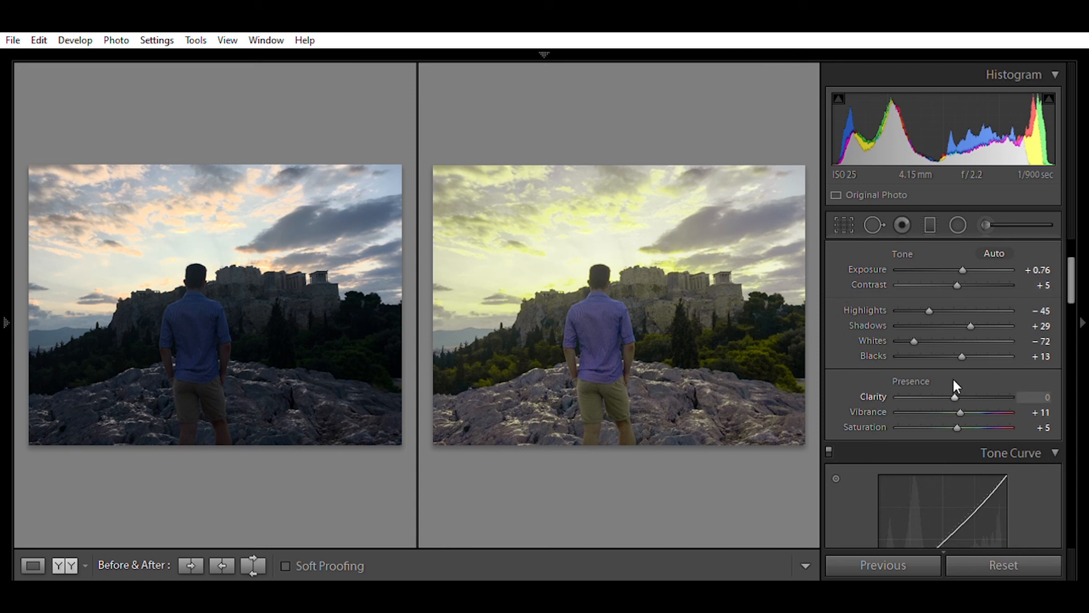
pyautogui.moveTo(952, 380); pyautogui.dragTo(1052, 386)
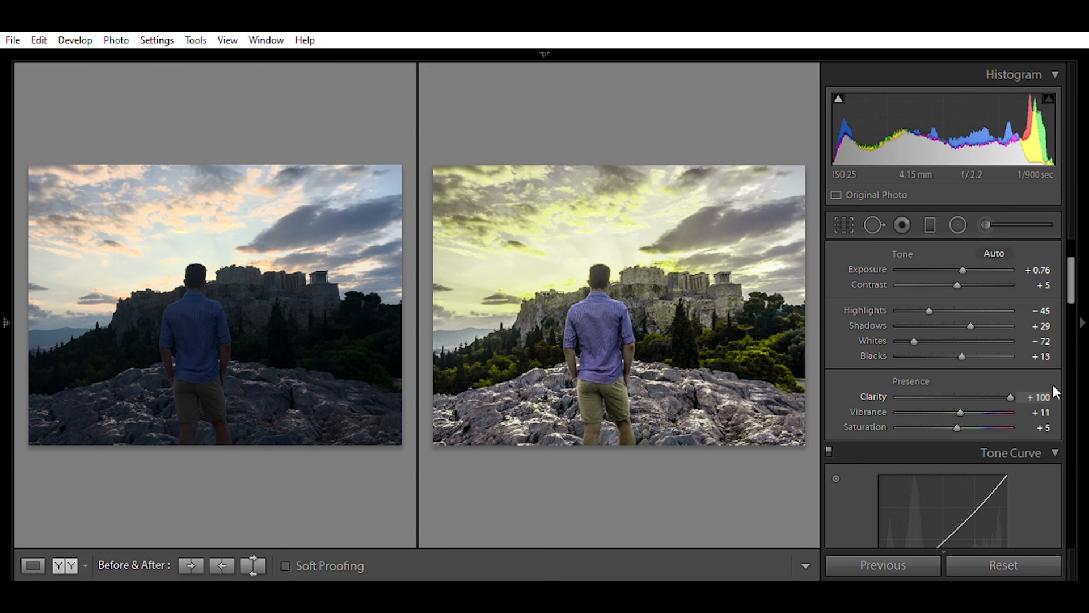
pyautogui.moveTo(1020, 391); pyautogui.dragTo(966, 381)
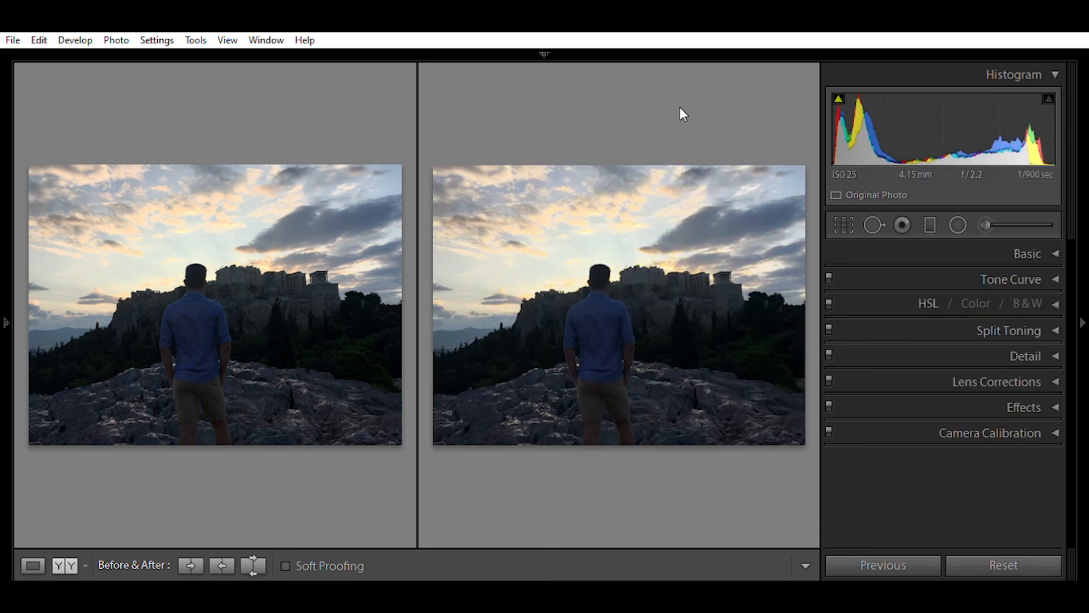
# - Warm the unedited photo's white balance with Temp +15 and Tint +5
pyautogui.hotkey('ctrl', '1')
pyautogui.moveTo(955, 324); pyautogui.dragTo(963, 324)
pyautogui.moveTo(955, 340); pyautogui.dragTo(957, 340)
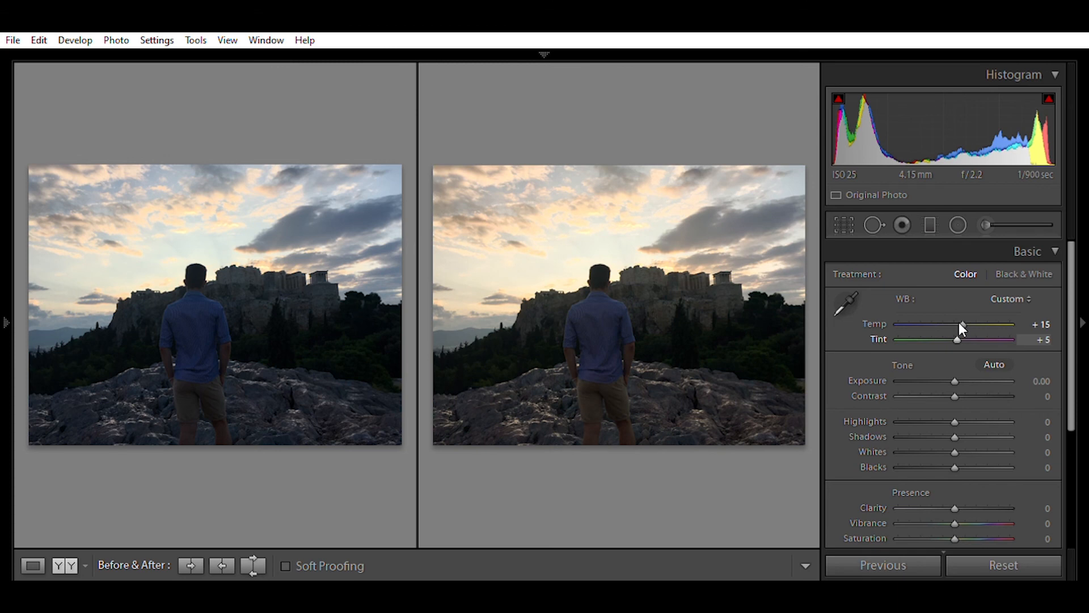
# - Set the Exposure to +0.76 and the Contrast to +5
pyautogui.click(1041, 381)
pyautogui.write('0.76')
pyautogui.press('Tab')
pyautogui.write('5')
# - Set the basic tone values to Highlights -45, Shadows +29, Whites -72 and Blacks +13
pyautogui.press('Tab')
pyautogui.write('-45')
pyautogui.press('Tab')
pyautogui.write('29')
pyautogui.press('Tab')
pyautogui.write('-72')
pyautogui.press('Tab')
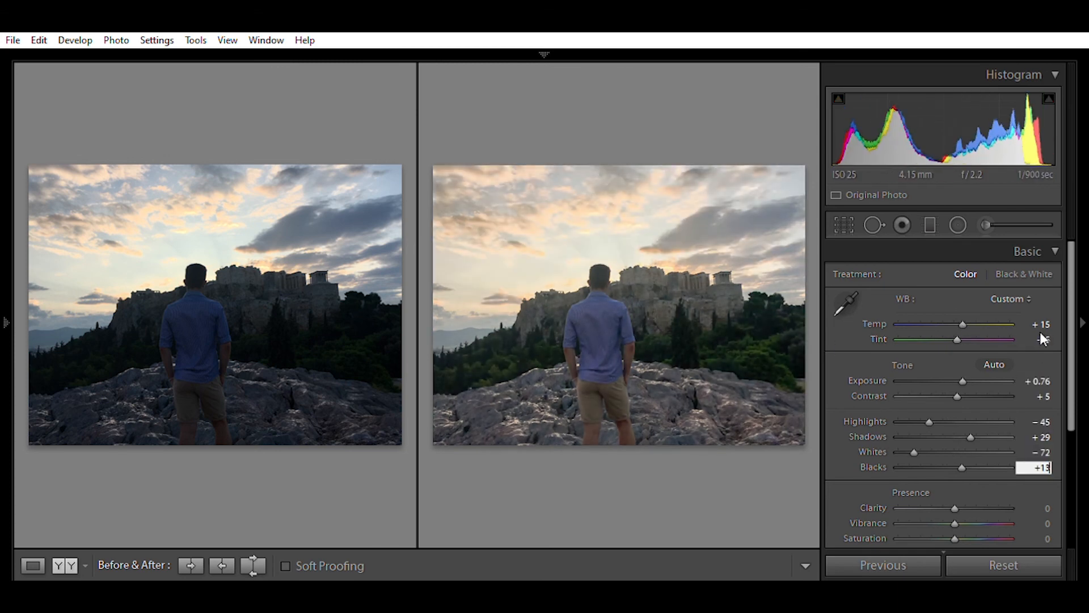
pyautogui.write('13')
# - Set the Vibrance to +11 and the Saturation to +5, leaving Clarity untouched
pyautogui.press('Tab')
pyautogui.press('Tab')
pyautogui.write('115')
pyautogui.press('Return')
# - Adjust the tone curve by setting one of its region values to -17
pyautogui.click(1054, 426)
pyautogui.scroll(-4, 1046, 408)
pyautogui.click(1046, 397)
pyautogui.write('-17')
# - Set the HSL hue values to Red +24, Orange -3, Yellow +45 and Blue -54
pyautogui.click(1055, 482)
pyautogui.click(1045, 321)
pyautogui.write('24')
pyautogui.press('Tab')
pyautogui.write('-3')
pyautogui.press('Tab')
pyautogui.write('45')
pyautogui.press('Tab')
pyautogui.write('-54')
# - Set the HSL saturation to Orange +33, Yellow -7 and Green +96, leaving Red untouched
pyautogui.press('Tab')
pyautogui.press('Tab')
pyautogui.press('Tab')
pyautogui.press('Tab')
pyautogui.write('33')
pyautogui.press('Tab')
pyautogui.moveTo(1070, 422); pyautogui.dragTo(1070, 461)
pyautogui.write('-7')
pyautogui.press('Tab')
pyautogui.write('96')
# - Set the HSL saturation to Blue +16, Purple -31 and Magenta -31, skipping Aqua
pyautogui.press('Tab')
pyautogui.press('Tab')
pyautogui.write('16')
pyautogui.press('Tab')
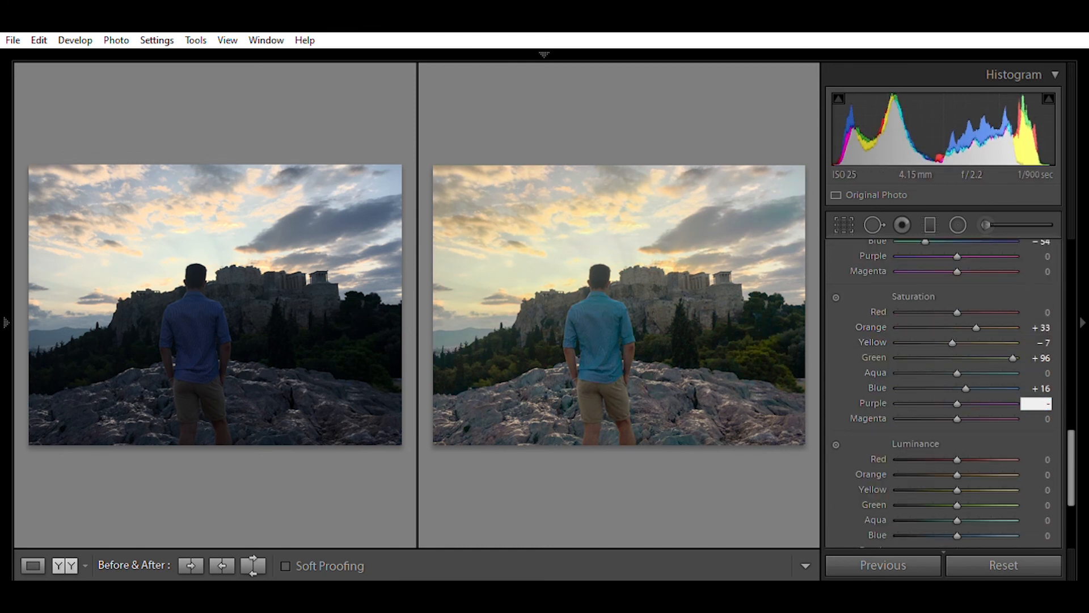
pyautogui.write('-31')
pyautogui.press('Tab')
pyautogui.write('-31')
pyautogui.press('Tab')
# - Apply split toning with a Highlights hue of 254 and a Balance of -80
pyautogui.click(1055, 504)
pyautogui.moveTo(1071, 434); pyautogui.dragTo(1071, 514)
pyautogui.click(1044, 353)
pyautogui.write('254')
pyautogui.click(1047, 393)
pyautogui.write('-80')
pyautogui.click(1046, 434)
# - Check the sharpening close up on the man's shoulder and set the sharpening Amount to 16
pyautogui.click(1055, 453)
pyautogui.moveTo(1071, 456); pyautogui.dragTo(1071, 489)
pyautogui.click(631, 297)
pyautogui.moveTo(898, 450); pyautogui.dragTo(908, 450)
pyautogui.click(698, 340)
pyautogui.click(1047, 450)
pyautogui.write('16')
# - Set the camera calibration to Red Primary hue +11, Green Primary hue -29, Blue Primary hue +56 and Blue Primary saturation +6
pyautogui.click(1055, 533)
pyautogui.moveTo(1071, 489); pyautogui.dragTo(1071, 515)
pyautogui.click(1047, 406)
pyautogui.write('11')
pyautogui.click(1047, 461)
pyautogui.write('-29')
pyautogui.moveTo(954, 516)
pyautogui.mouseDown()
pyautogui.moveTo(985, 515)
pyautogui.moveTo(958, 531)
pyautogui.mouseUp()
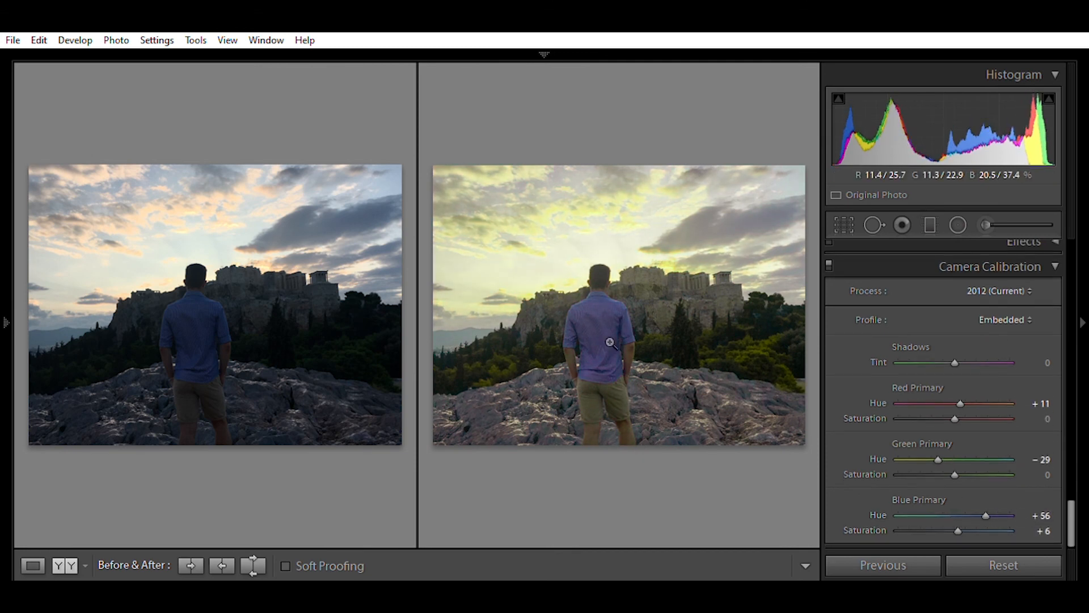